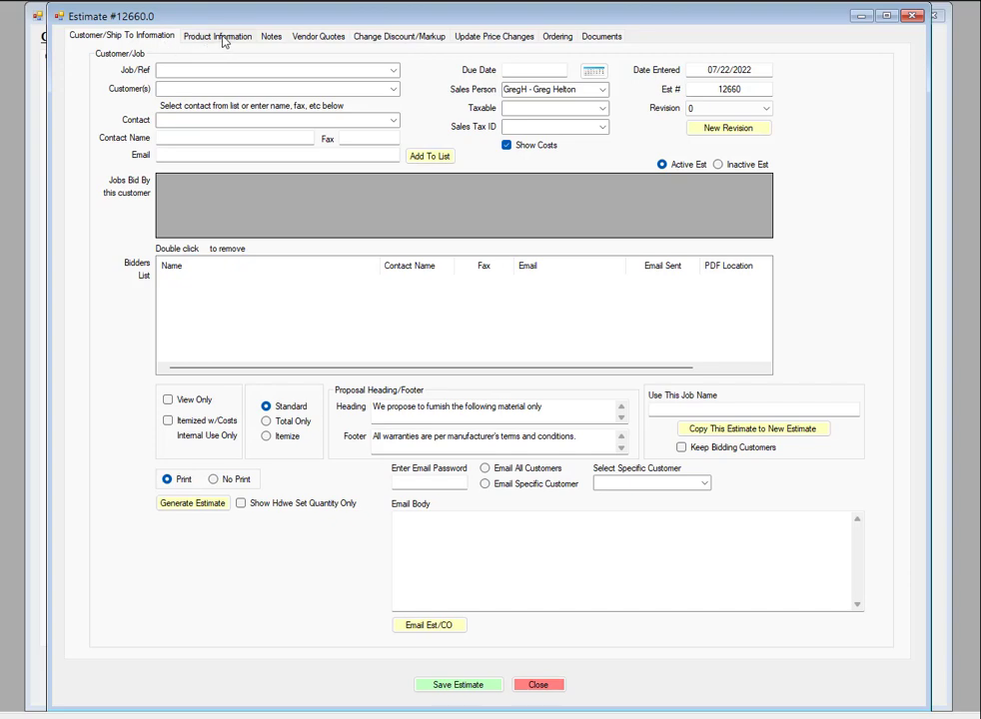
Open the estimate's product information and choose Hardware as the estimate type
drag(190, 15, 261, 18)
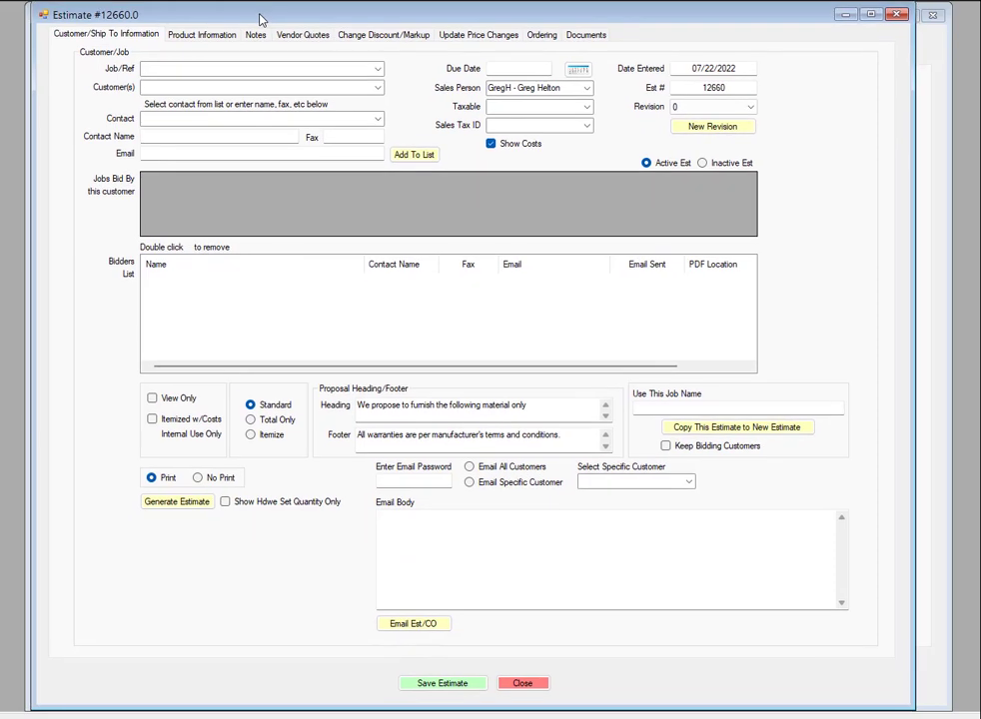
click(207, 37)
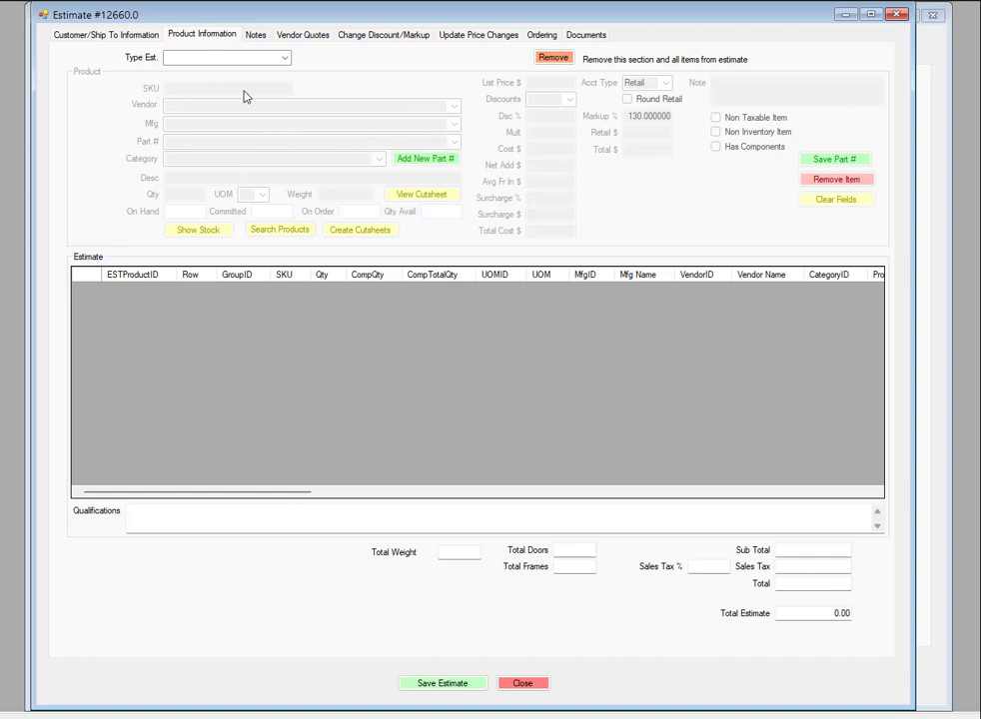
click(285, 59)
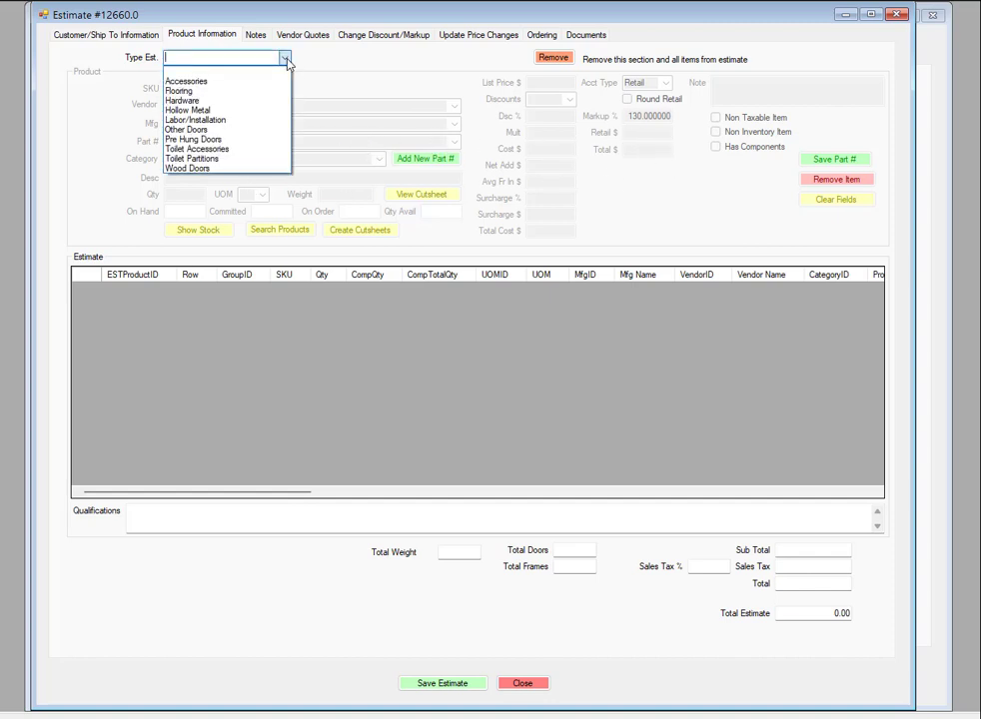
click(182, 103)
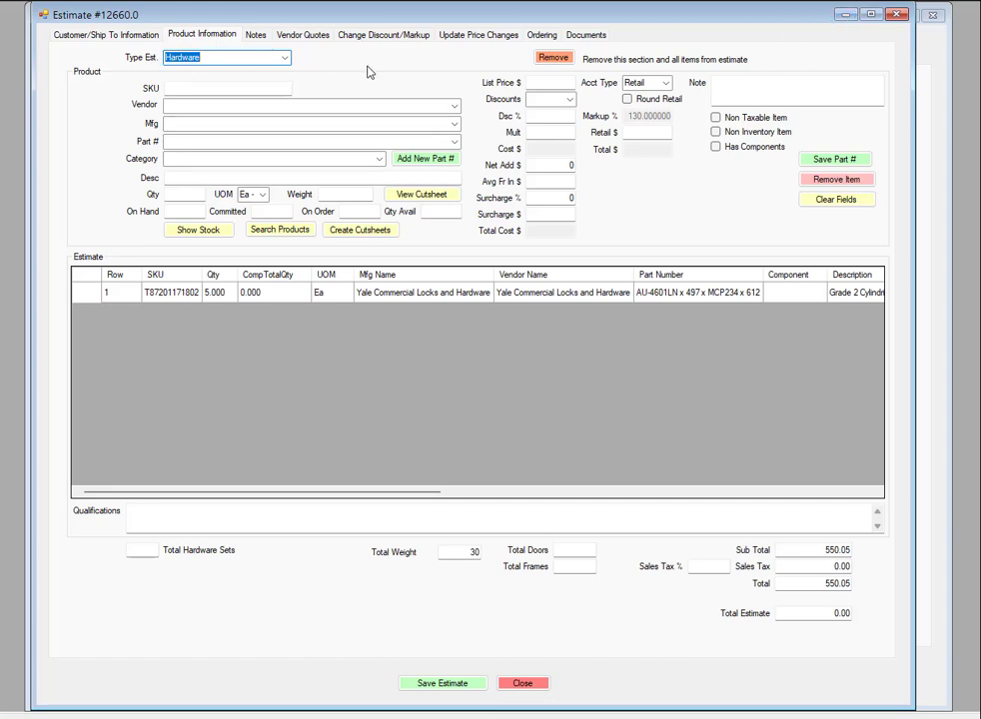
Minimize the estimate window and set the vendor to Schlage in the open order's product information
click(846, 16)
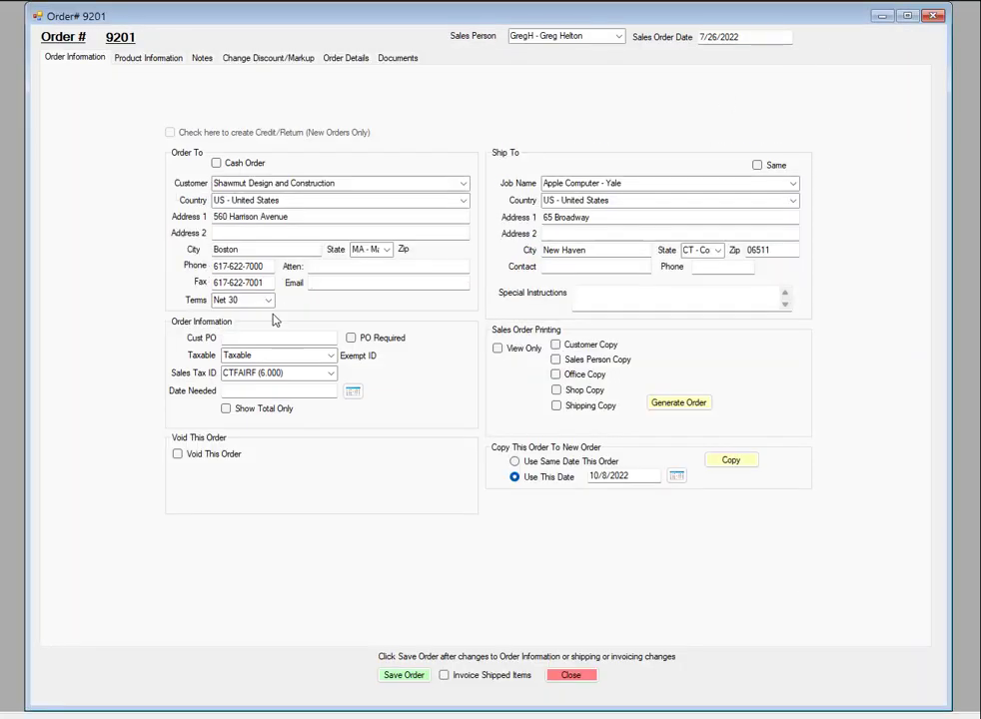
click(150, 58)
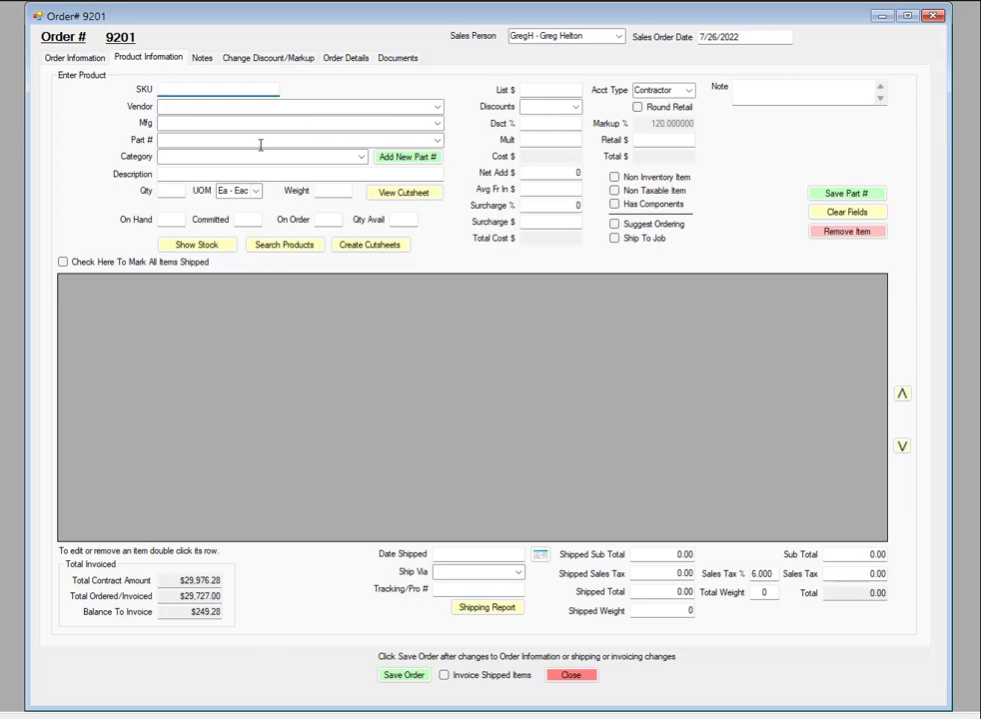
click(186, 110)
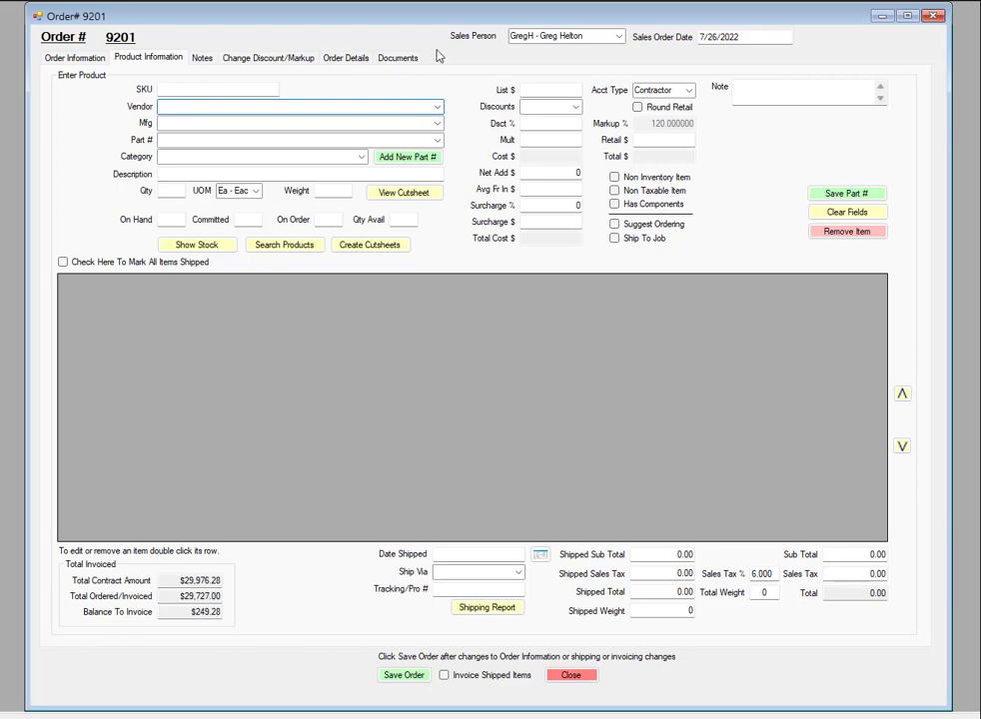
text(schlage)
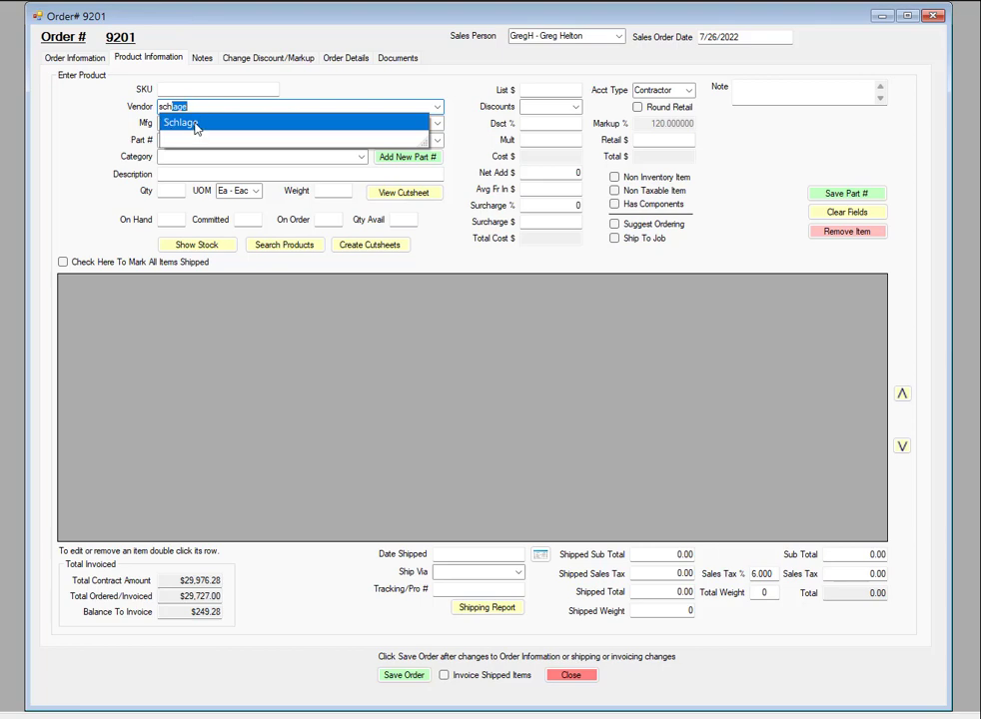
click(196, 124)
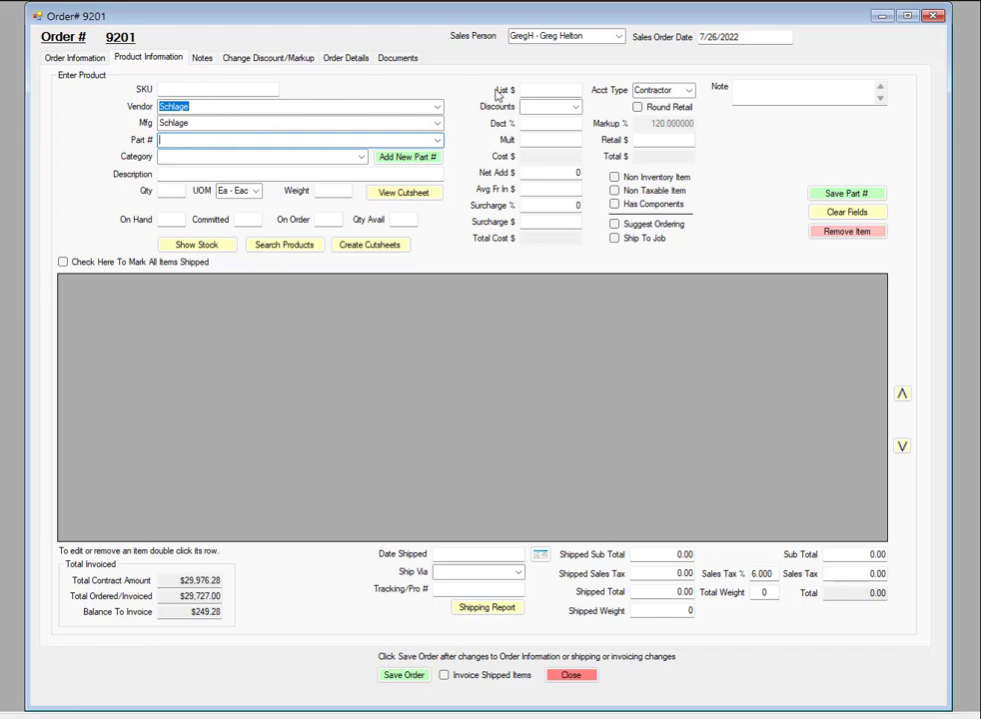
Examine the discount options and part numbers available for Schlage
click(577, 108)
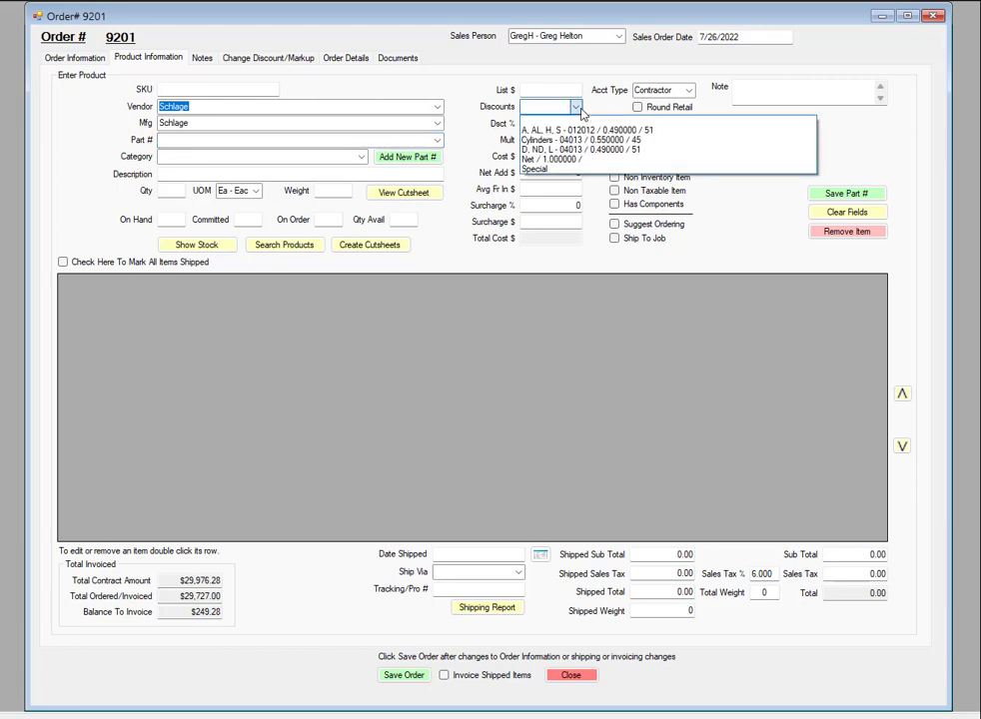
click(580, 110)
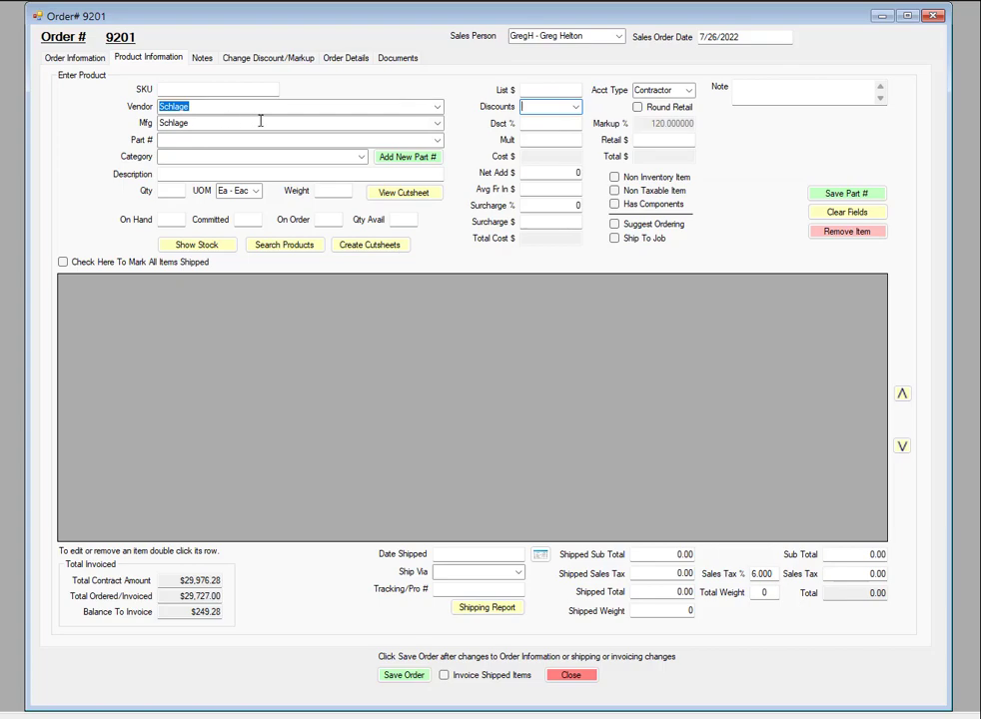
click(438, 141)
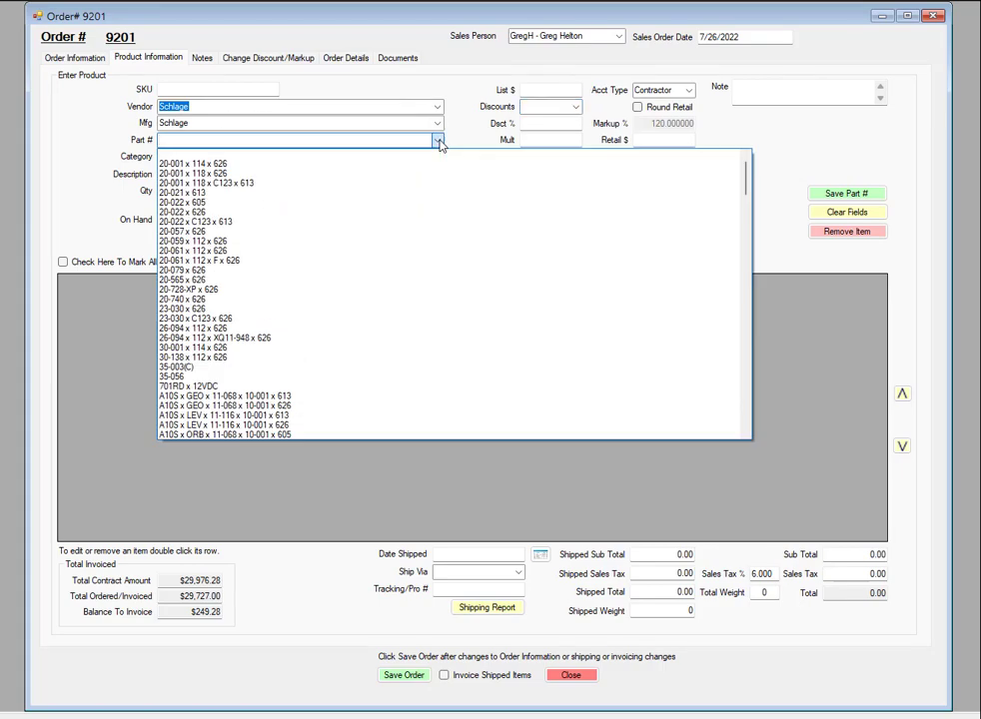
scroll(440, 231, down, 20)
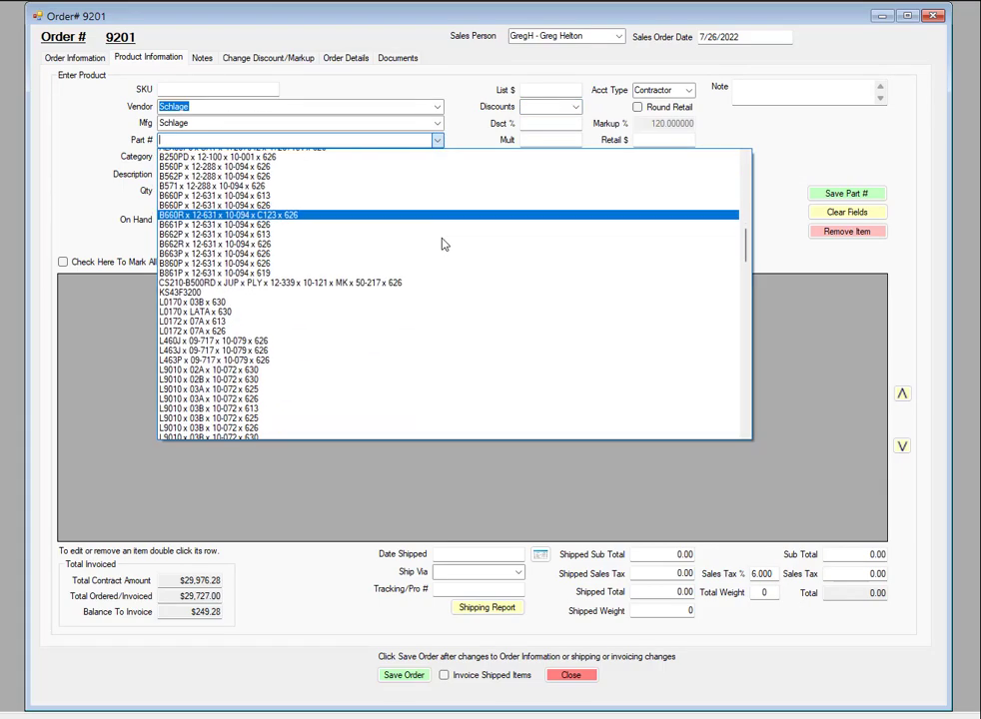
scroll(440, 237, up, 15)
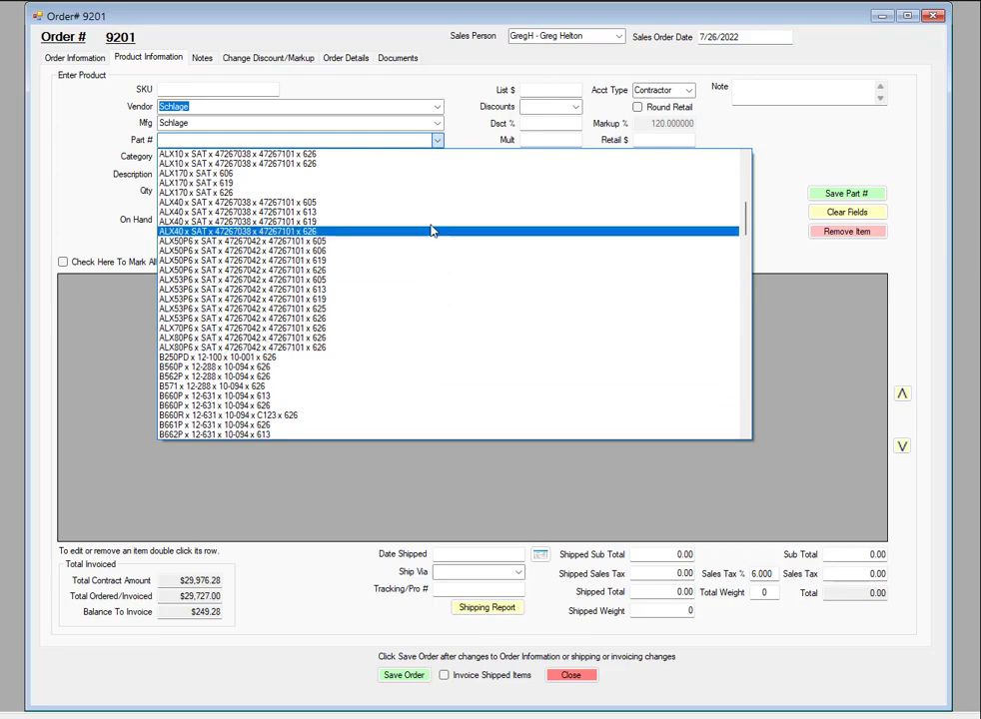
scroll(383, 185, up, 3)
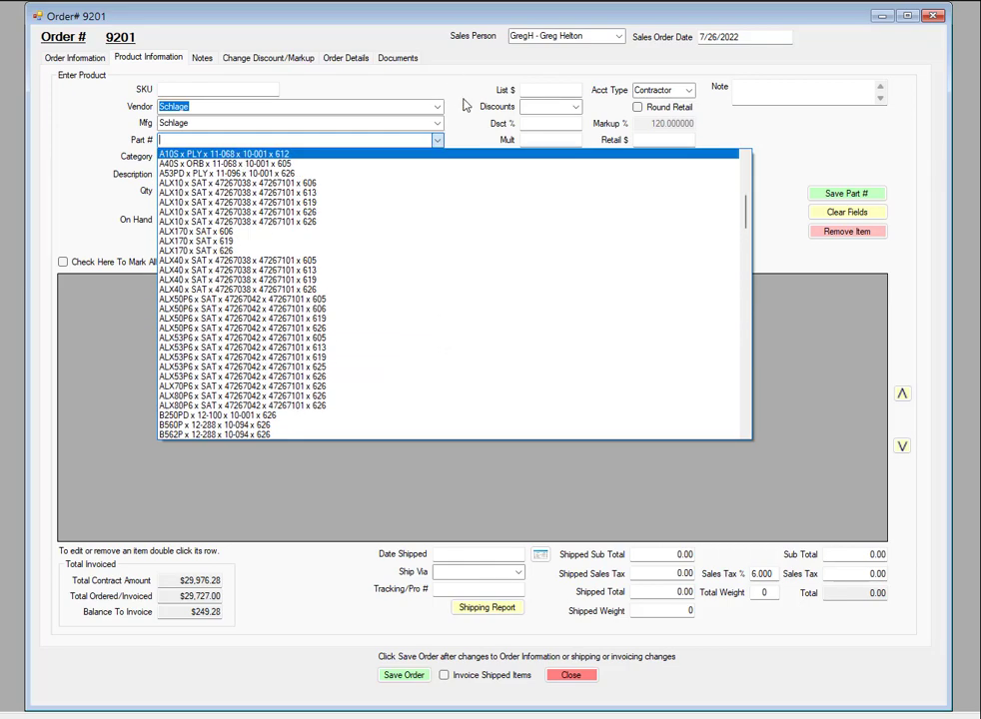
click(463, 103)
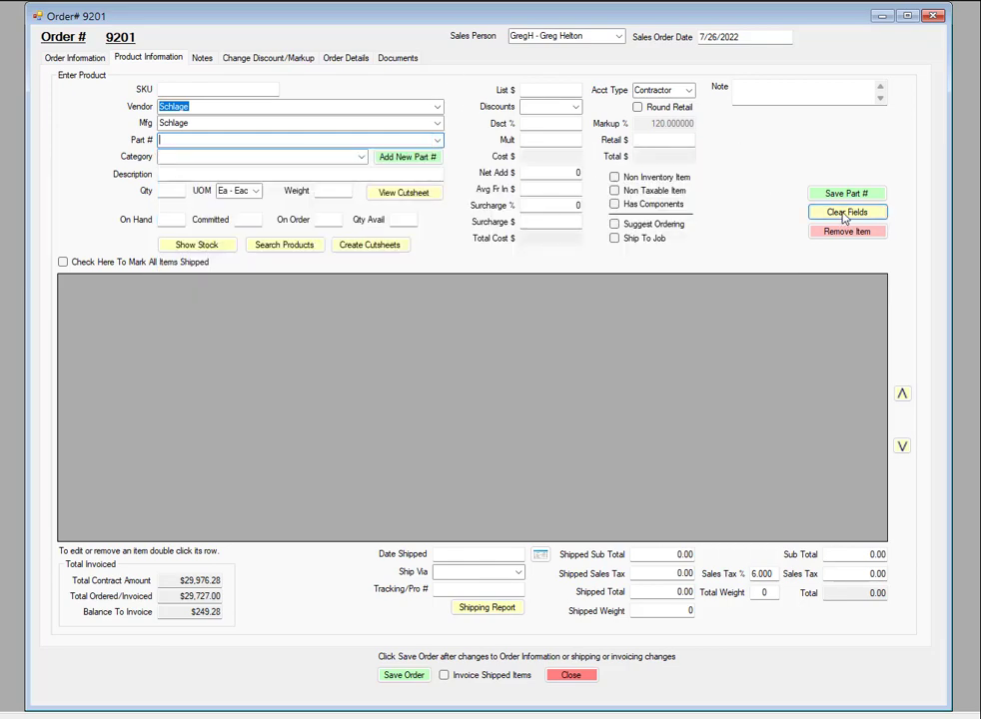
Clear the product entry fields and set the vendor to Akron Hardware
click(845, 214)
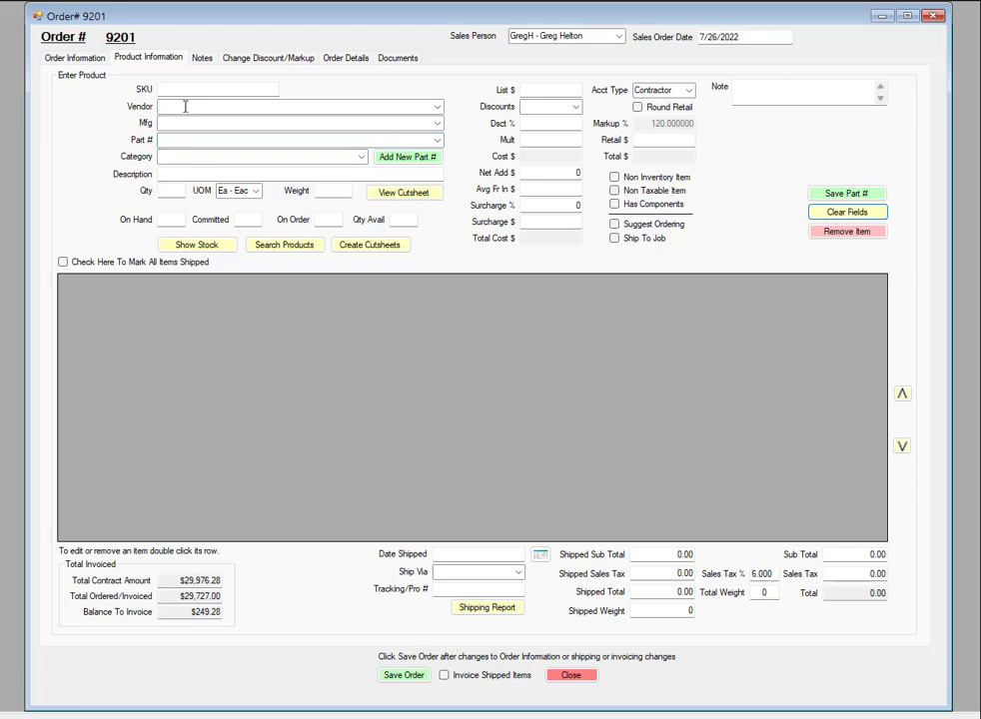
click(185, 106)
text(akron Hardware)
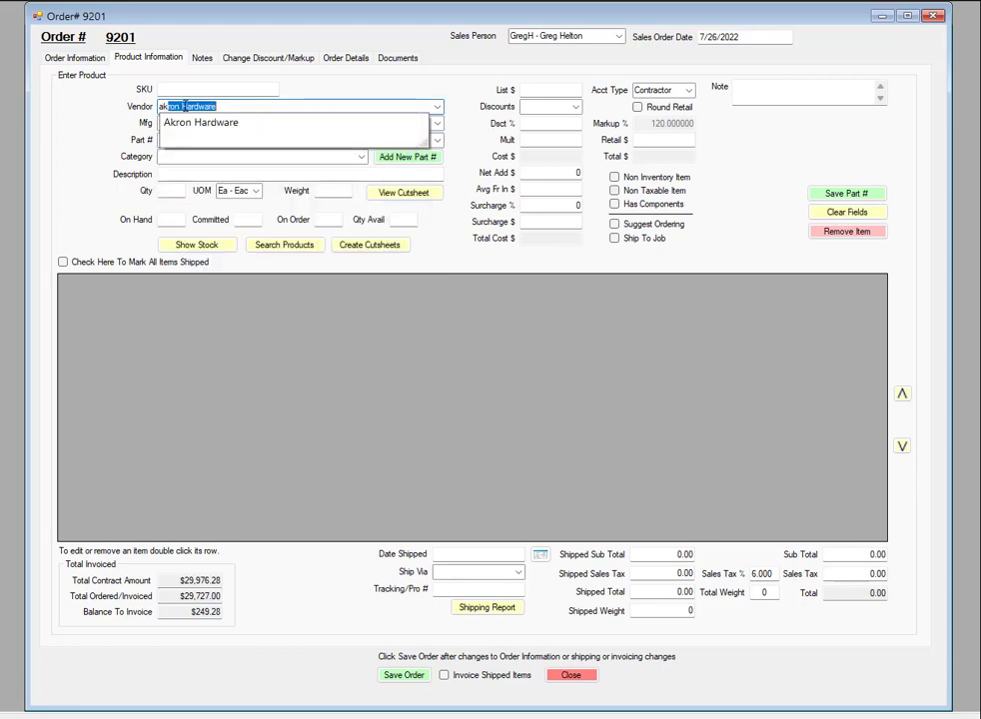
key(Return)
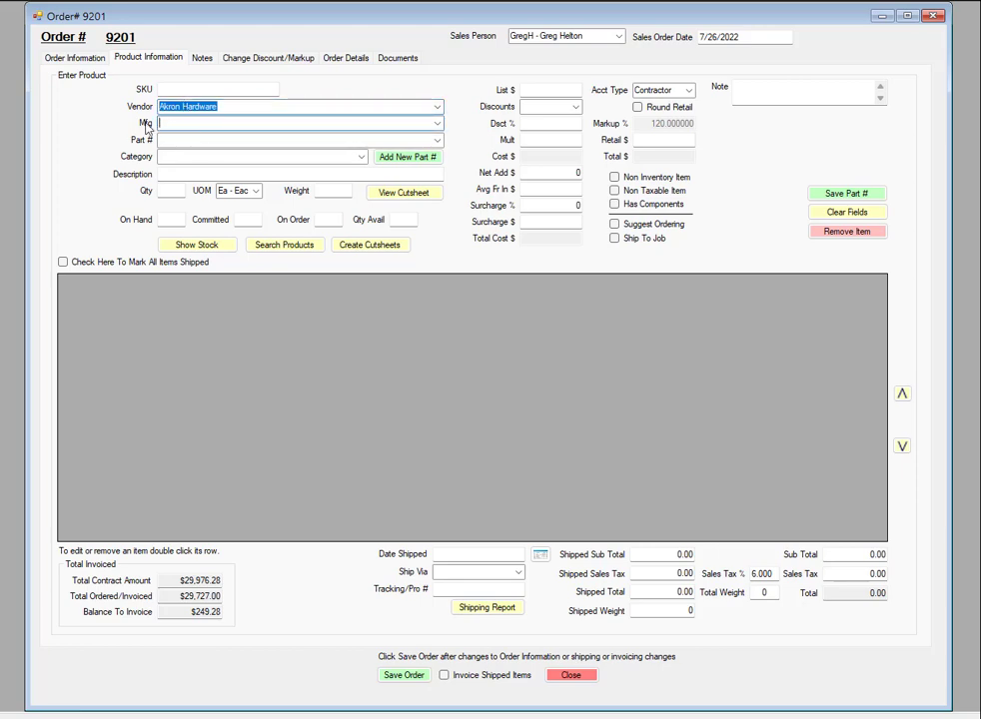
Examine the manufacturers that can be chosen with Akron Hardware as vendor
click(170, 123)
click(436, 124)
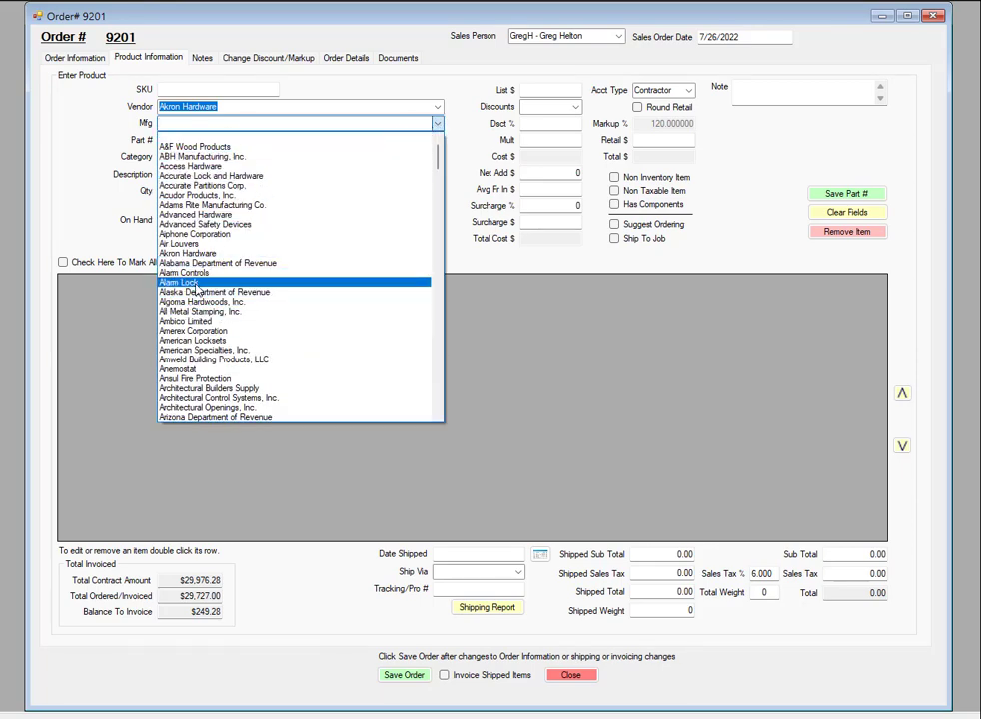
click(437, 122)
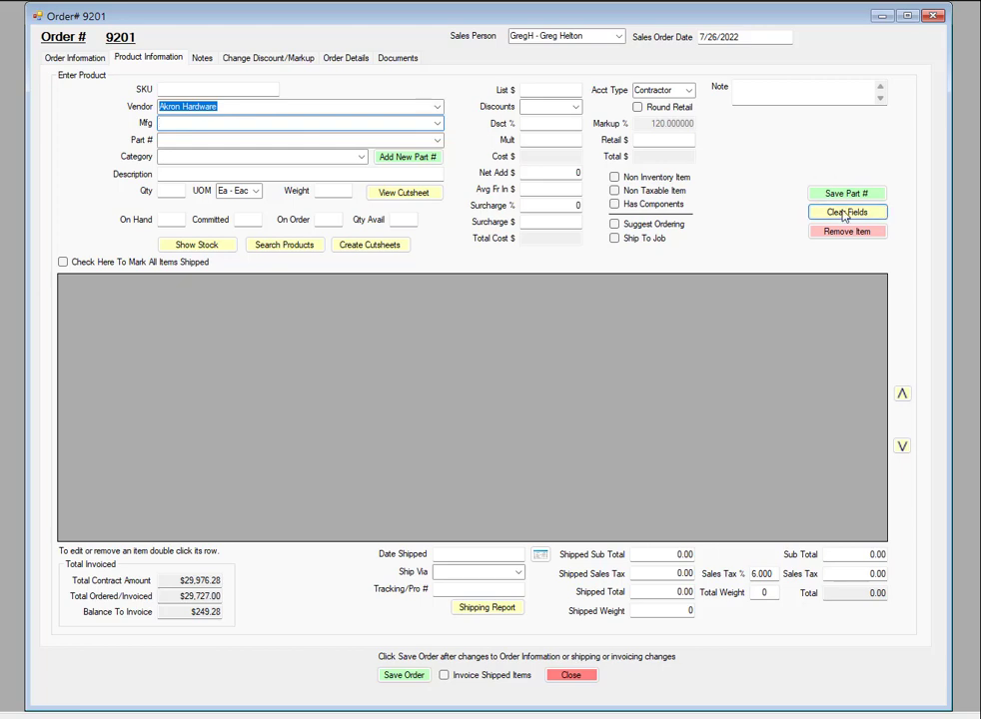
Clear the product entry fields and set the vendor back to Schlage
click(848, 212)
click(264, 110)
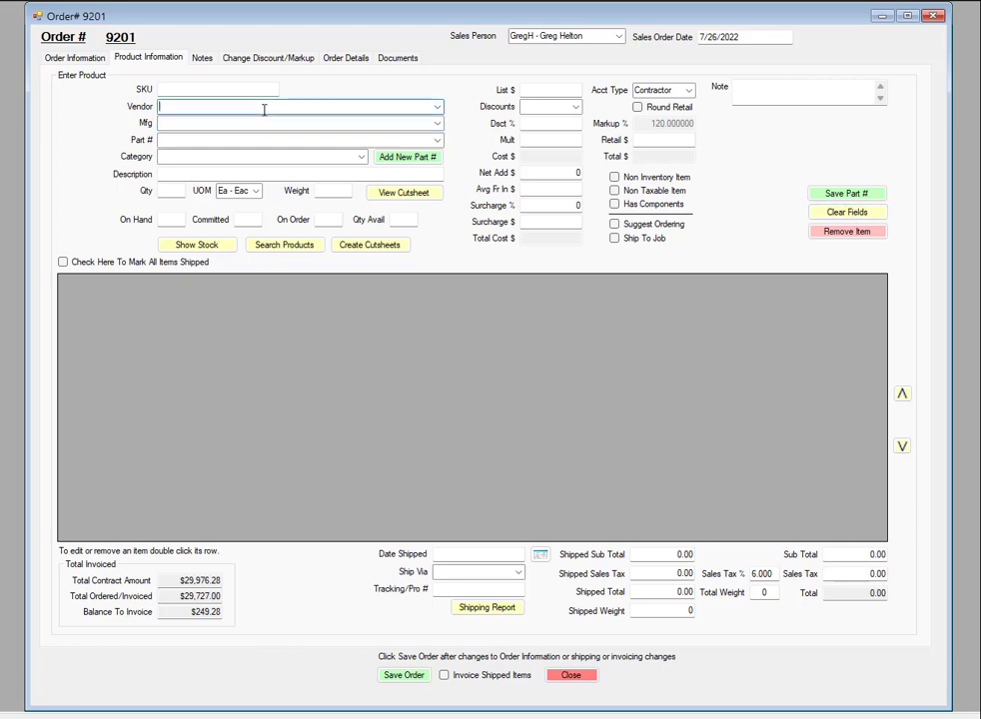
text(a)
key(BackSpace)
key(BackSpace)
text(schl)
key(Return)
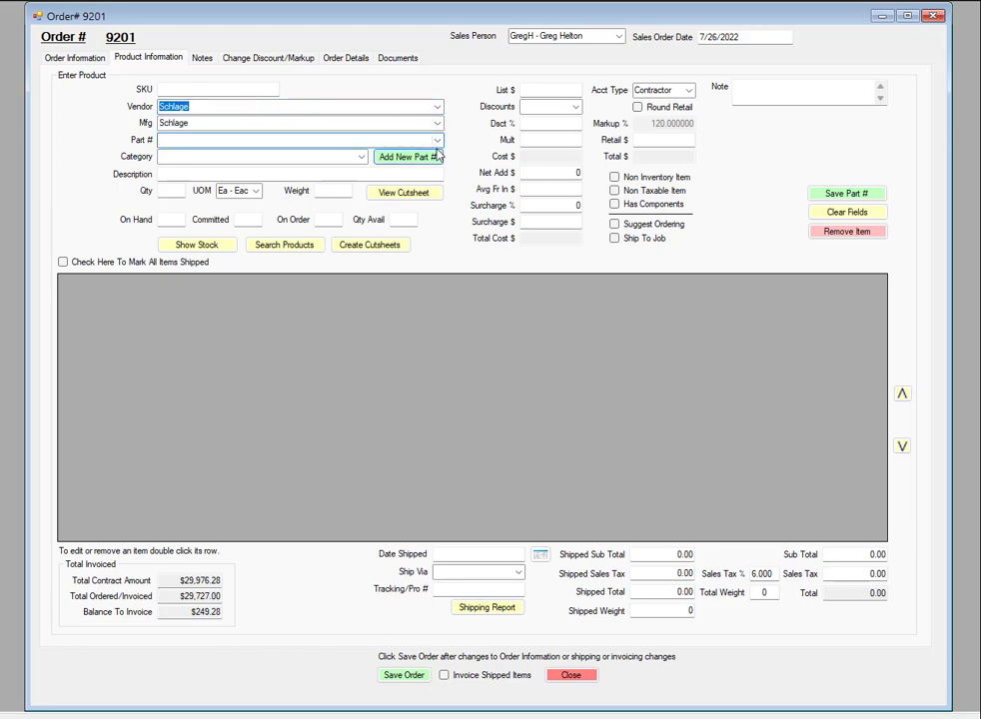
Look through the Schlage part number list down to the ND-series locks, without selecting a part
click(438, 141)
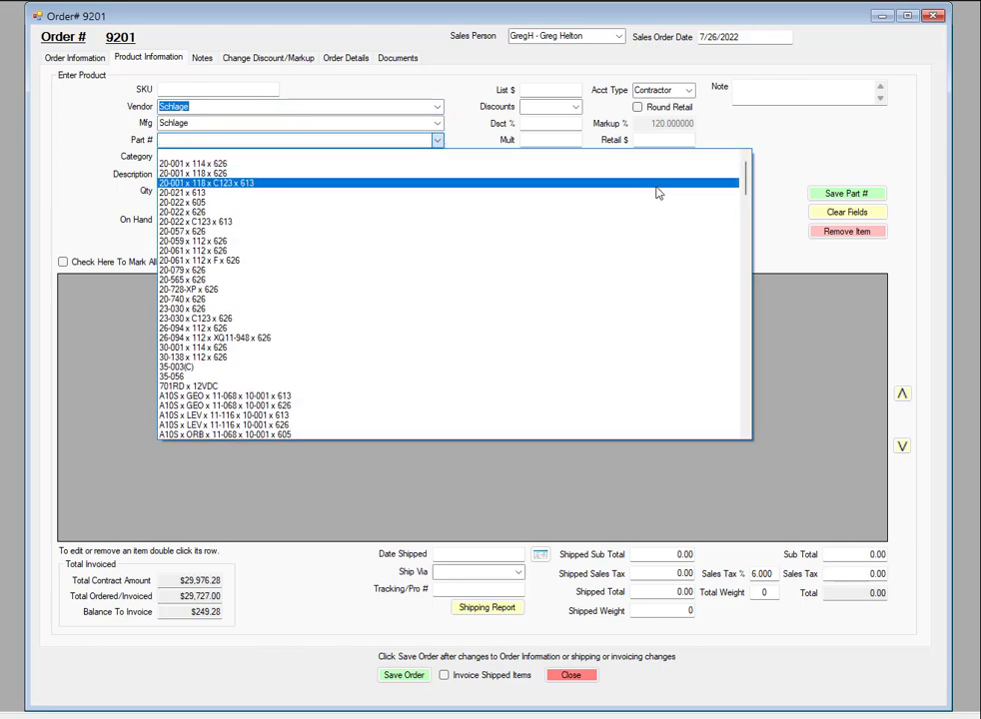
drag(743, 175, 756, 390)
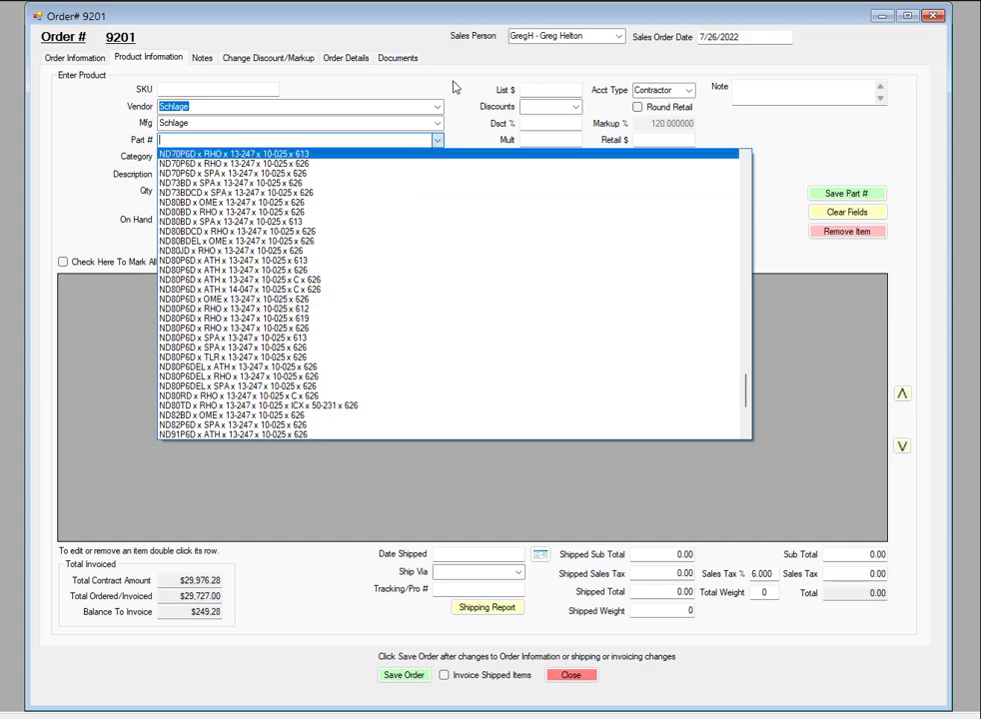
click(467, 119)
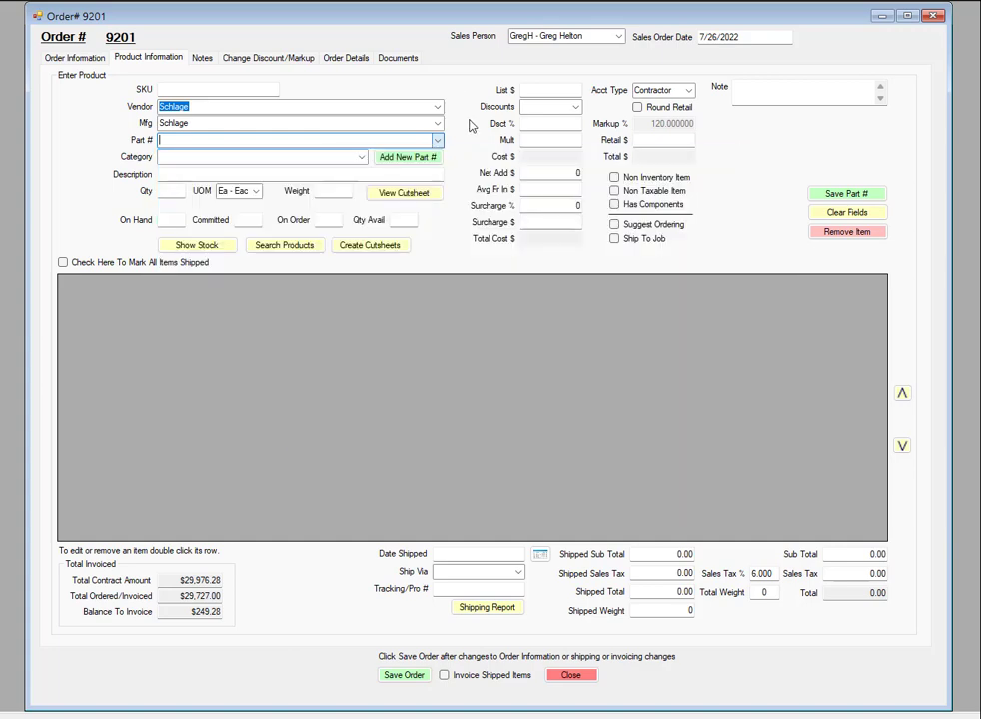
View the form for adding a new part number and close it without entering a product
click(406, 160)
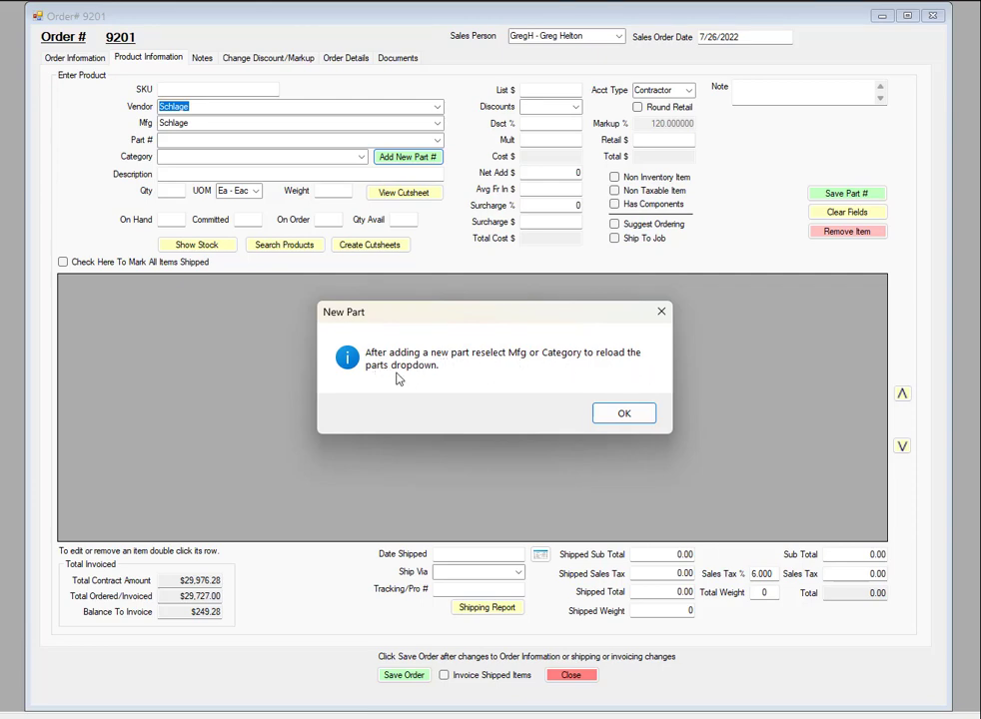
click(624, 413)
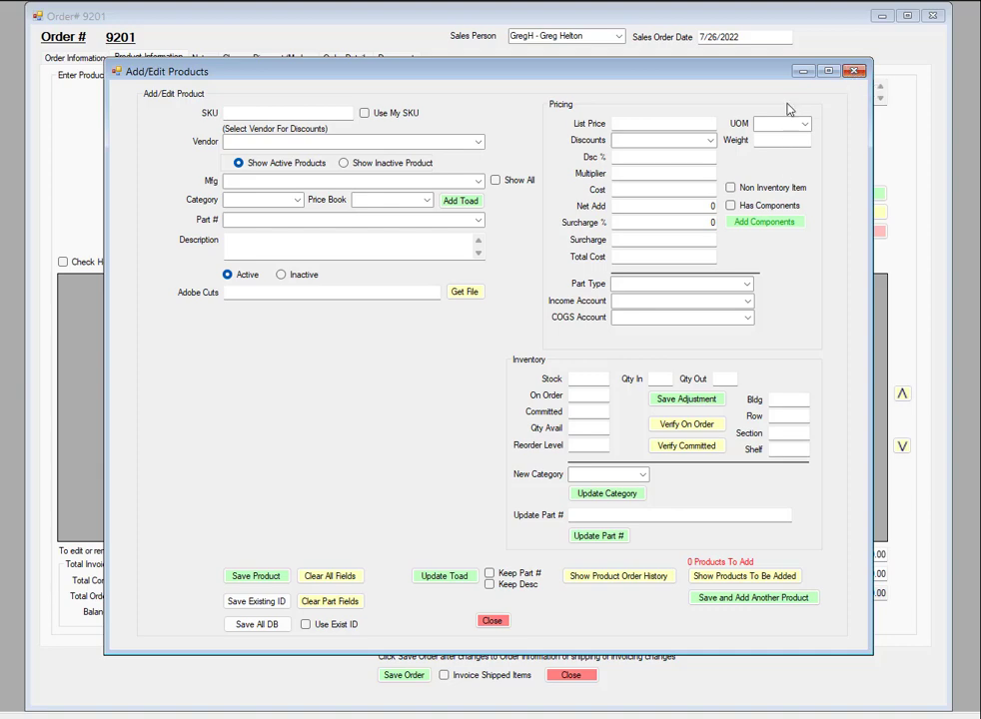
click(855, 72)
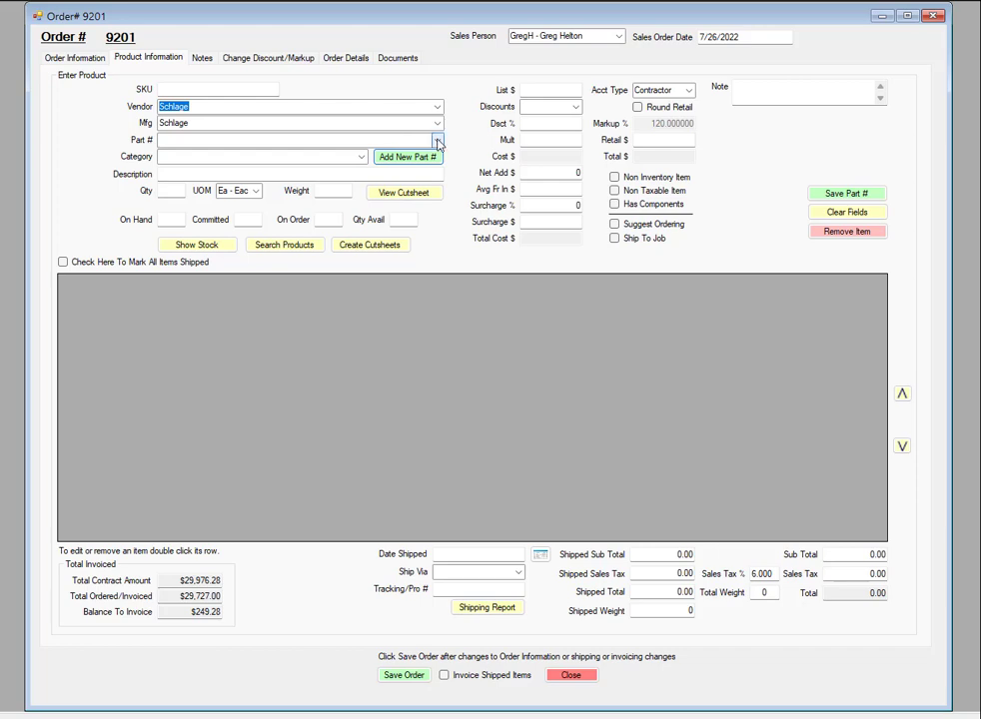
Check the full Schlage part number list and set the product category to Cylinders, Keys, Etc
click(437, 140)
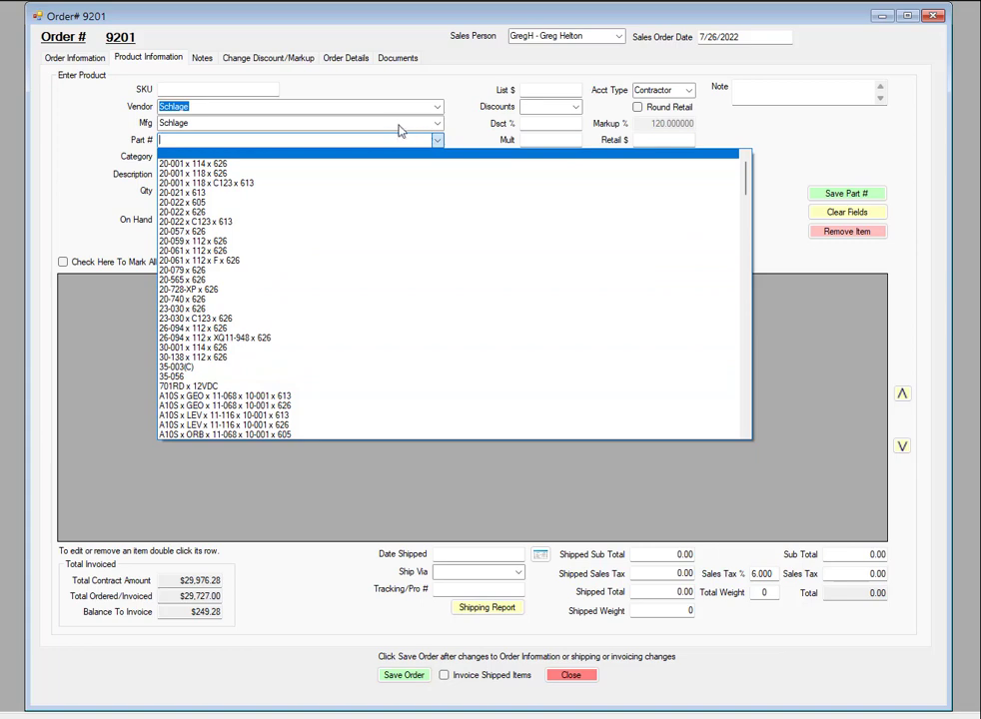
click(366, 139)
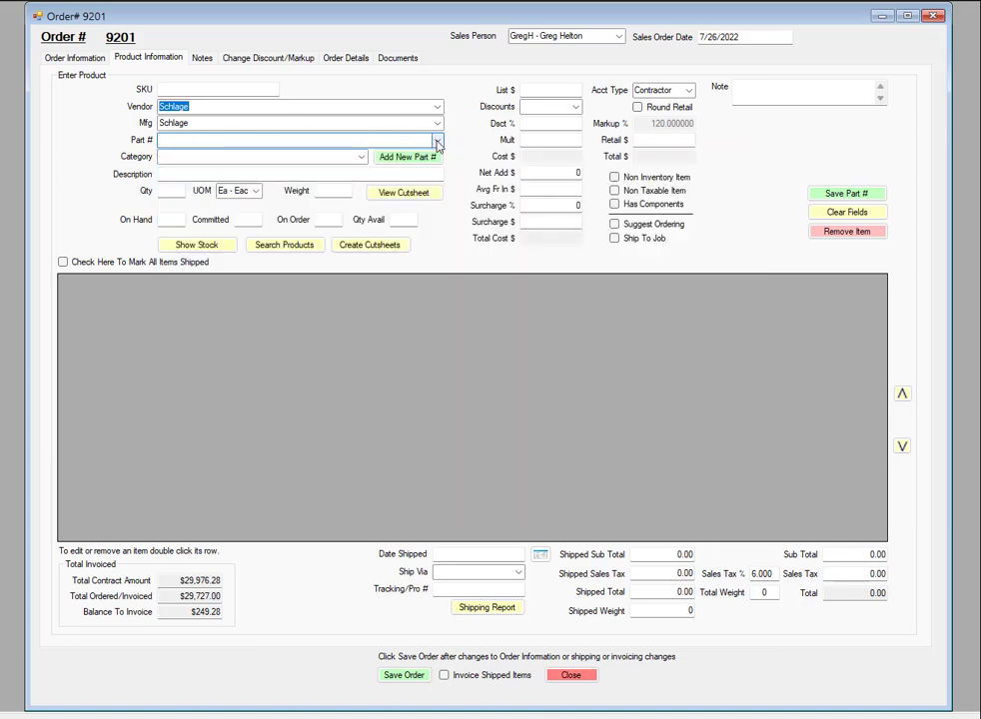
click(437, 143)
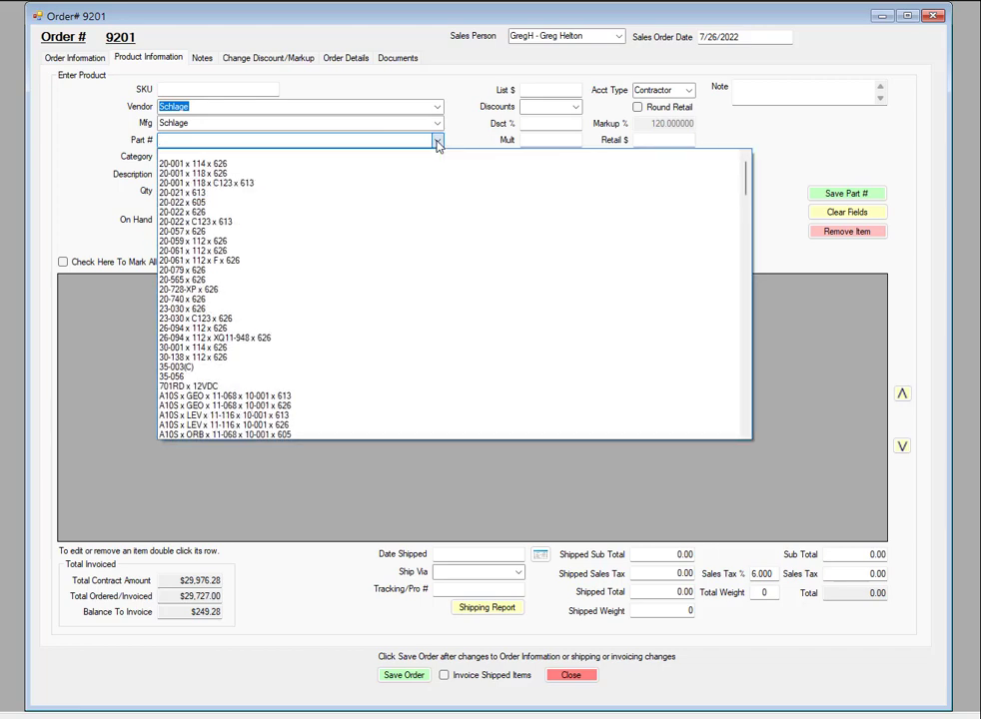
click(437, 143)
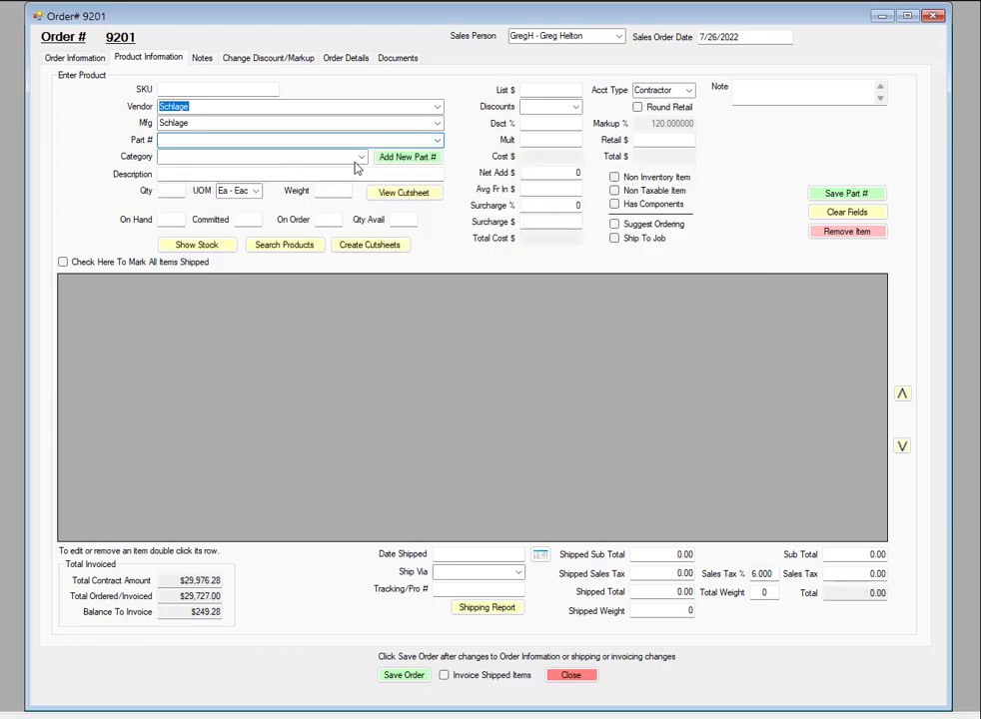
click(362, 158)
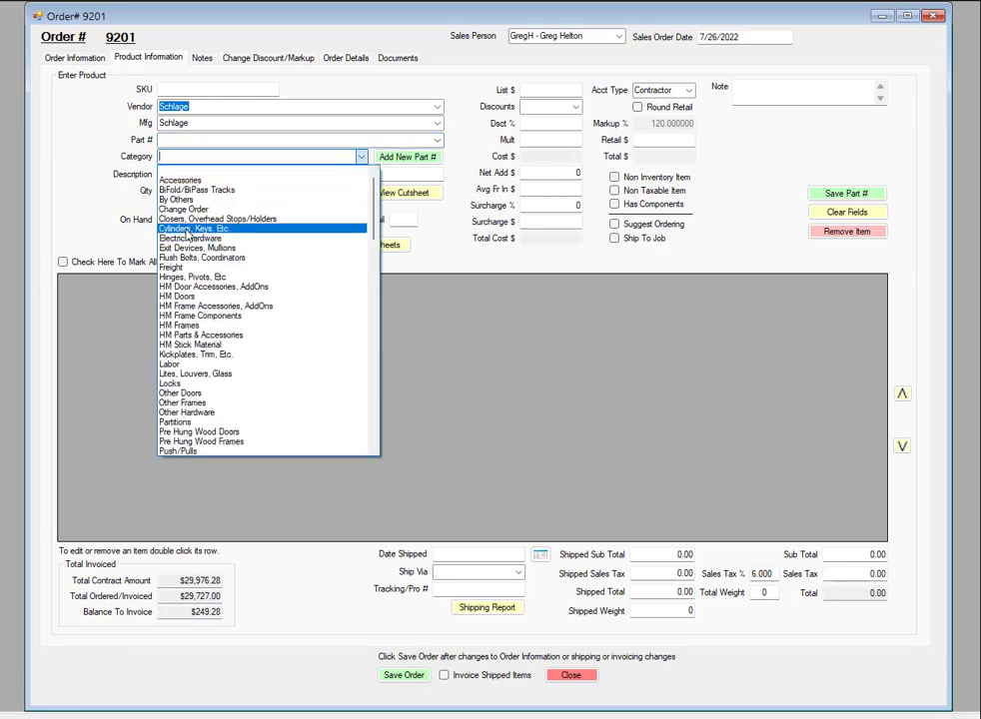
click(186, 231)
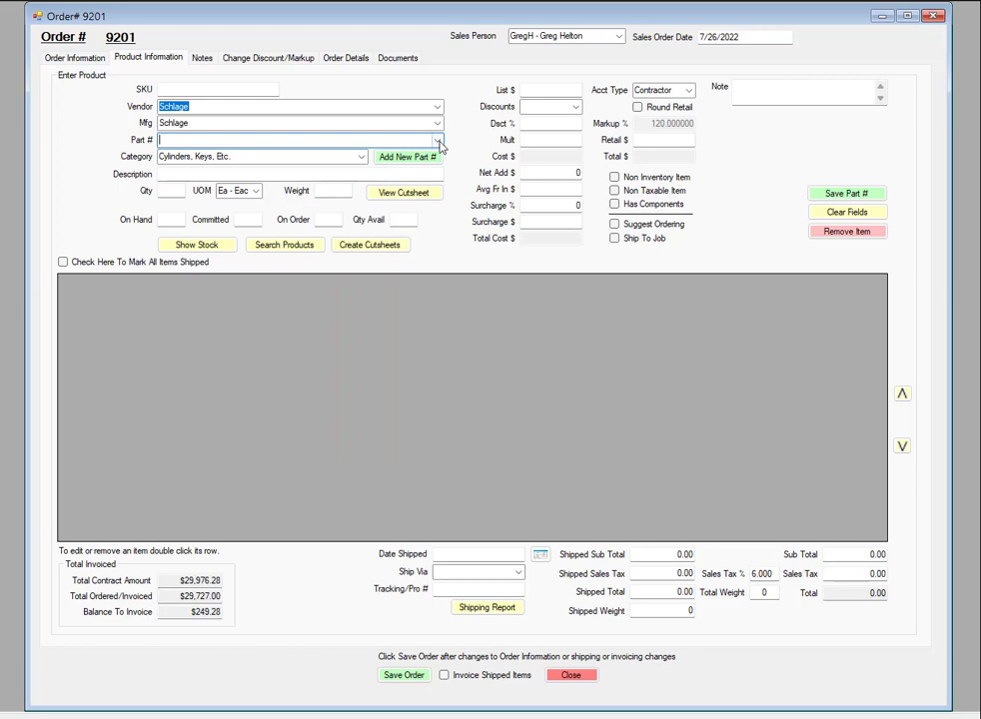
Select the NSP part number from the Cylinders, Keys, Etc. parts and check the filtered part list again
click(437, 140)
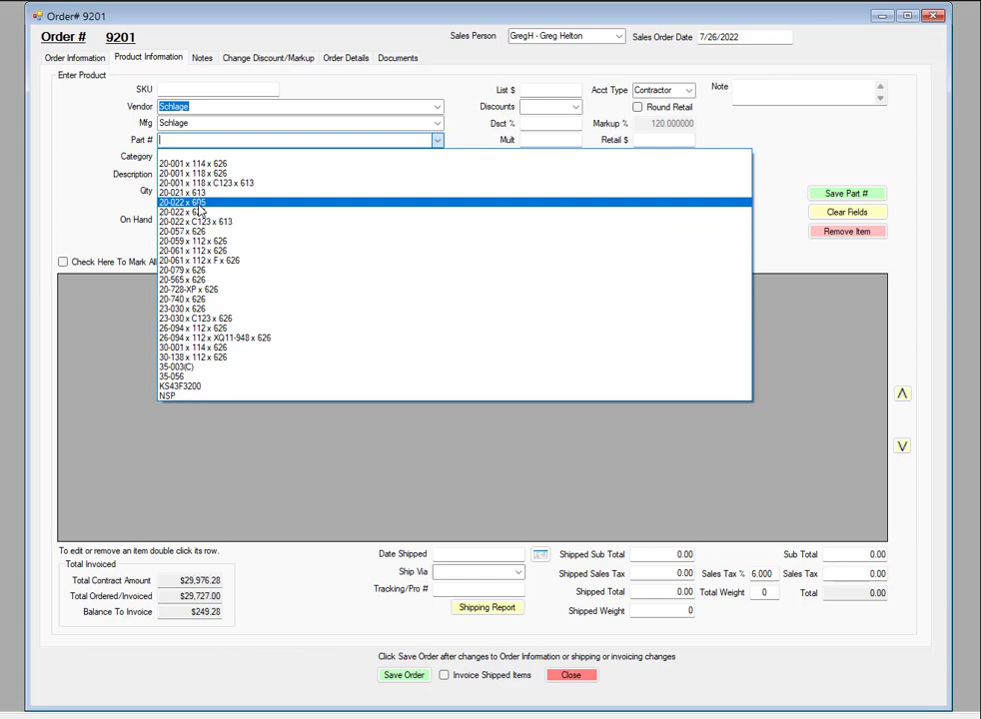
click(194, 397)
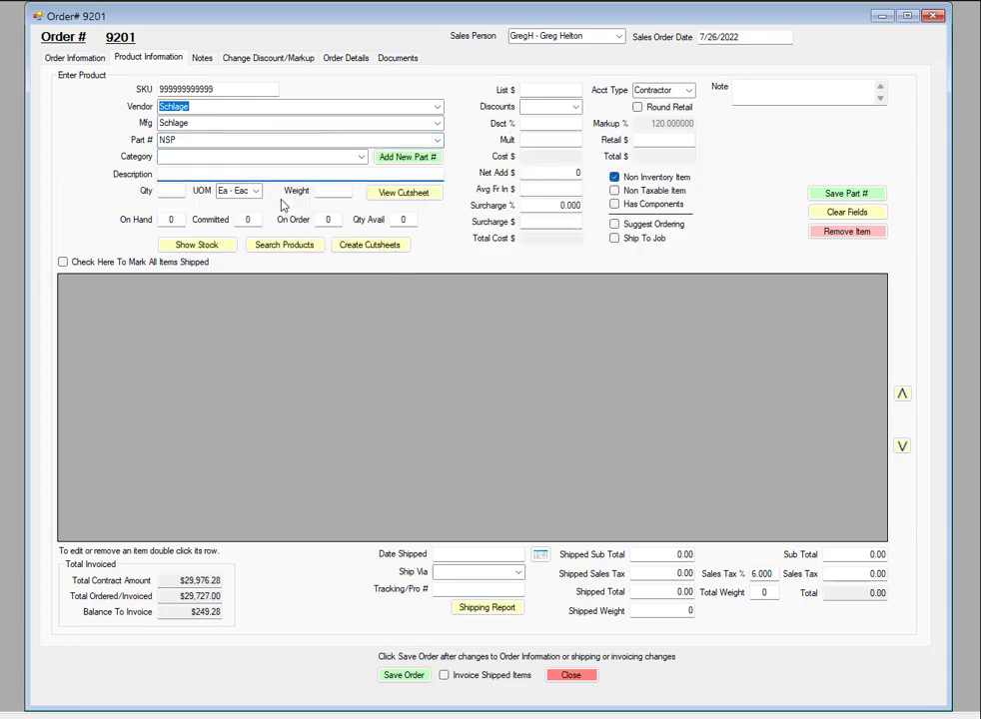
click(188, 157)
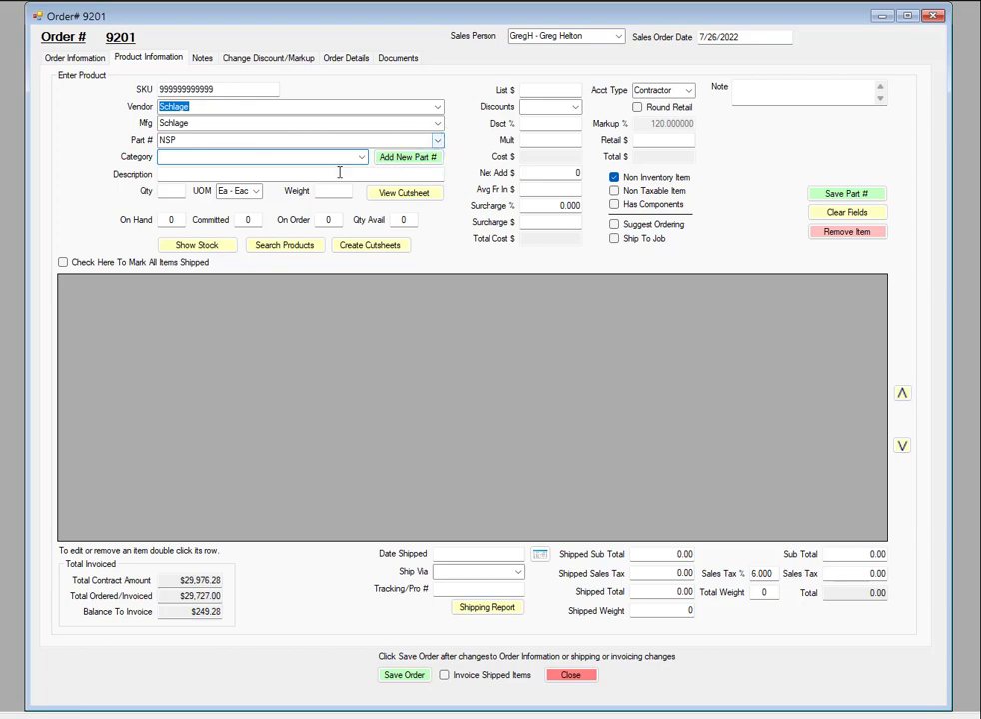
click(438, 142)
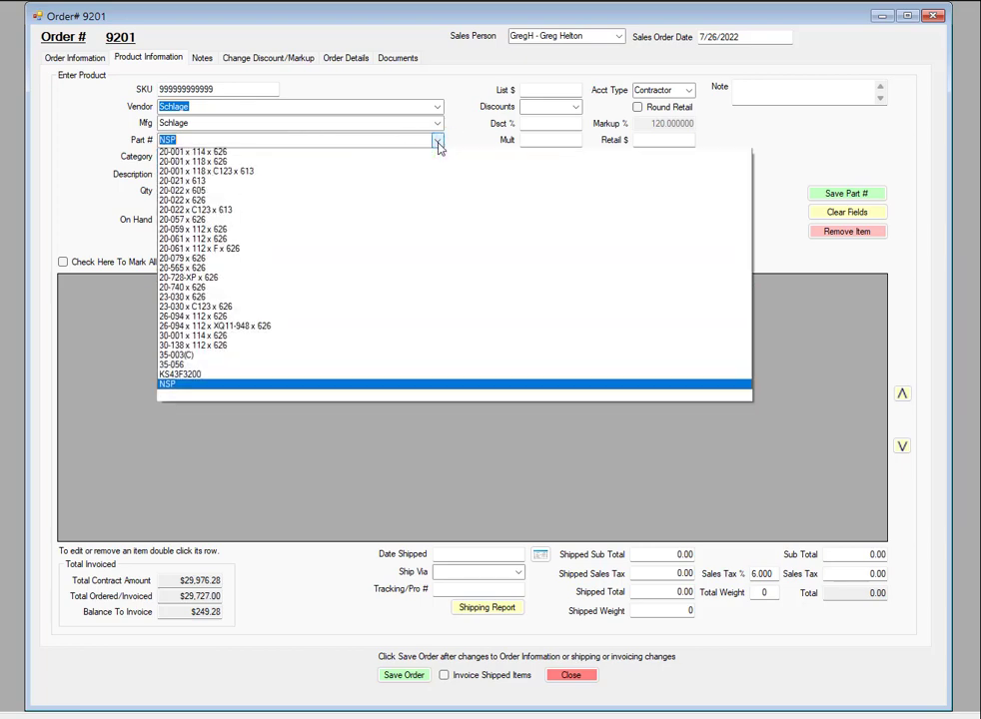
click(438, 141)
Reselect Schlage as the manufacturer and choose part number ALX40 x SAT x 47267038 x 47267101 x 626
click(438, 124)
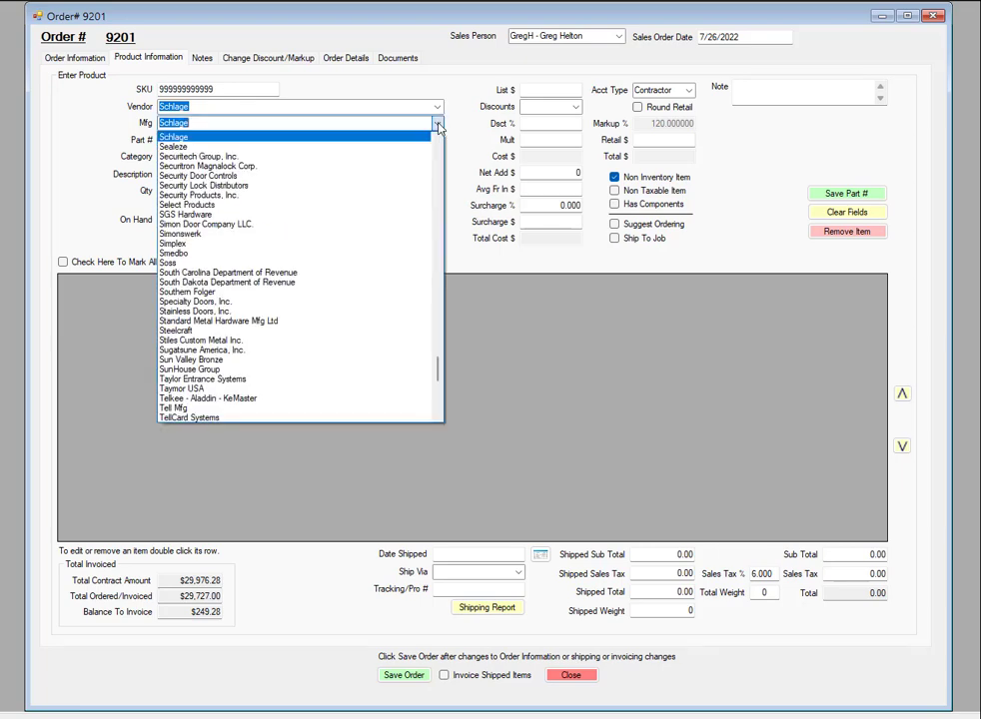
click(172, 140)
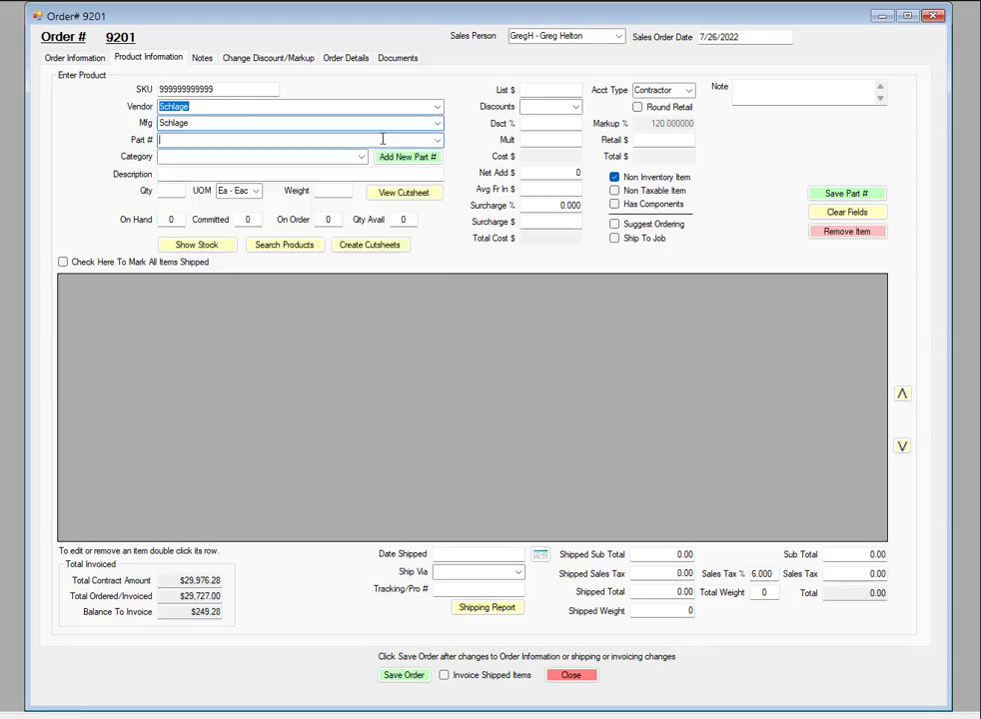
click(438, 141)
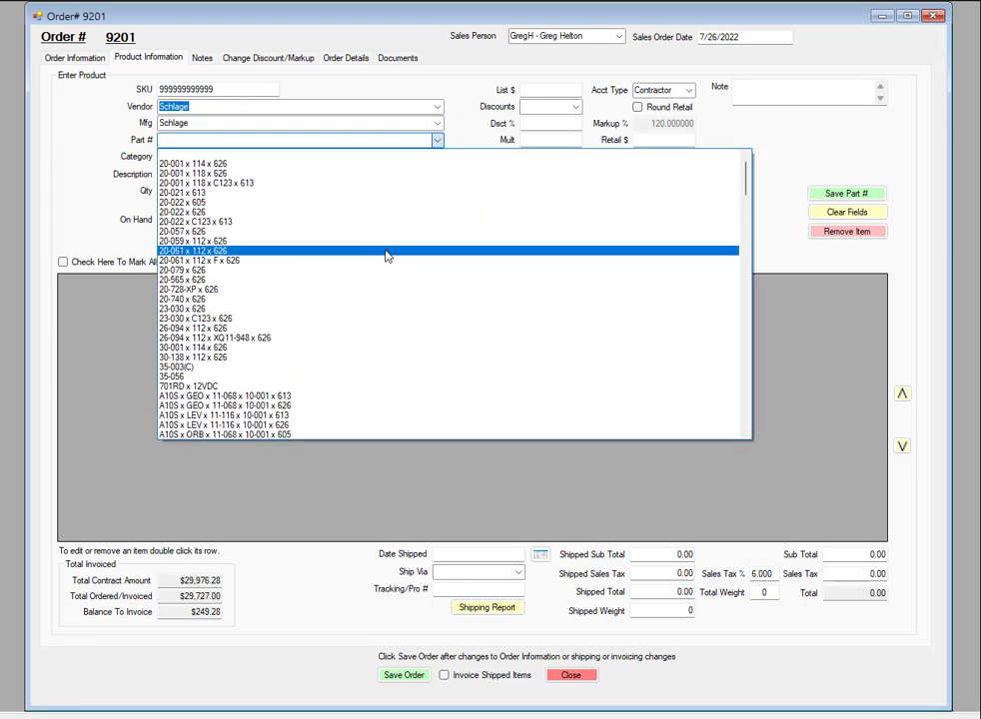
scroll(377, 291, down, 15)
click(197, 236)
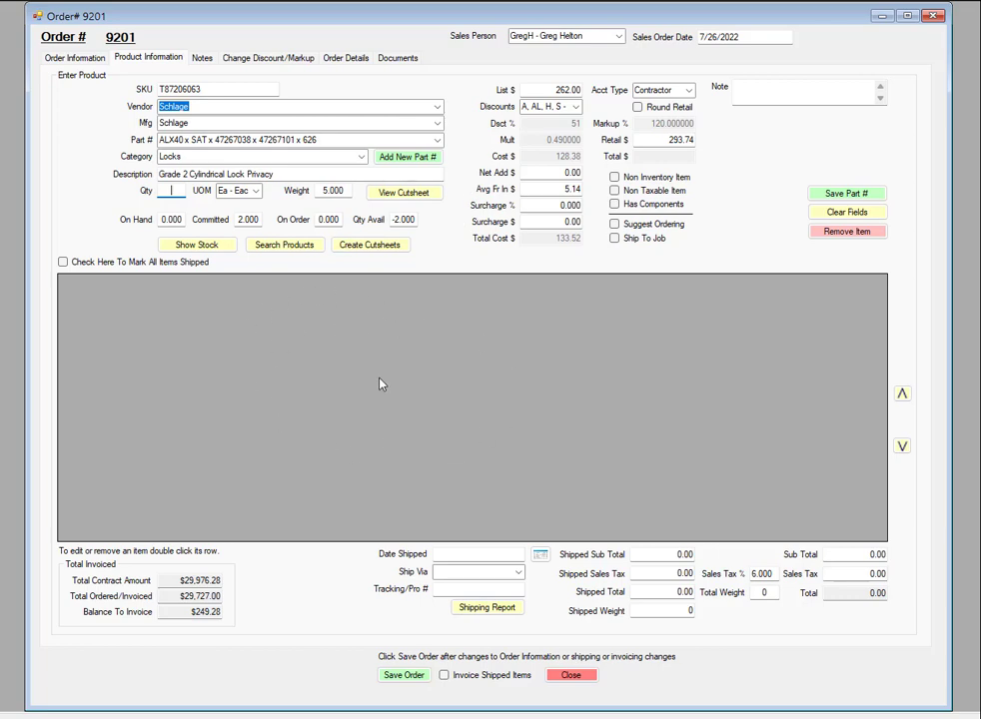
Review the lock's discount options, choose the Special discount and enter a discount percentage of 50 20 10
click(576, 108)
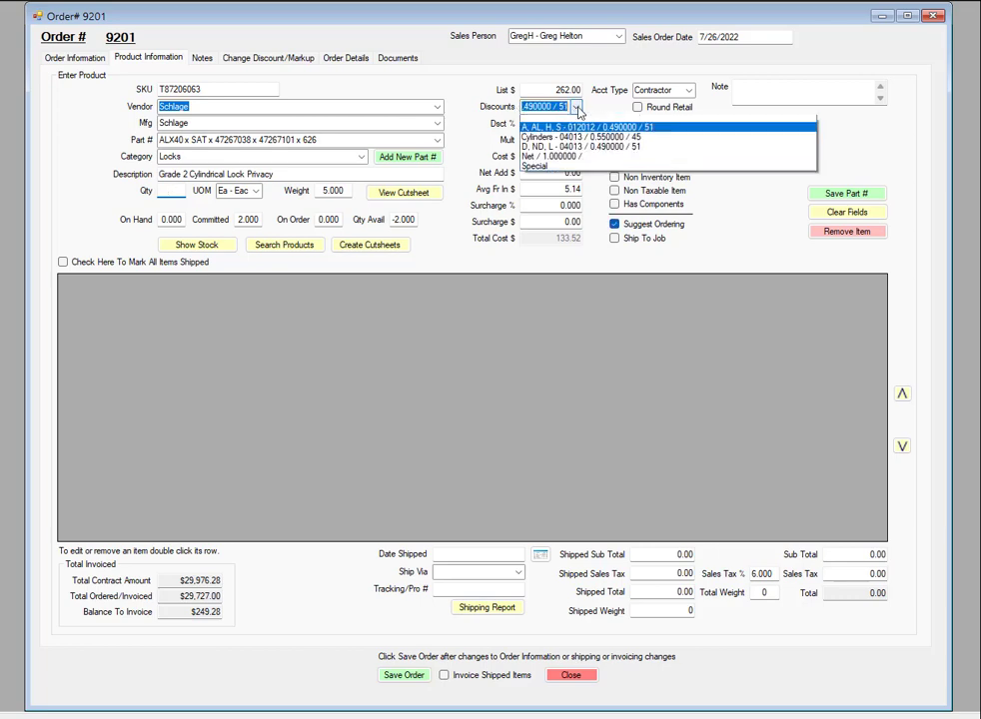
click(578, 110)
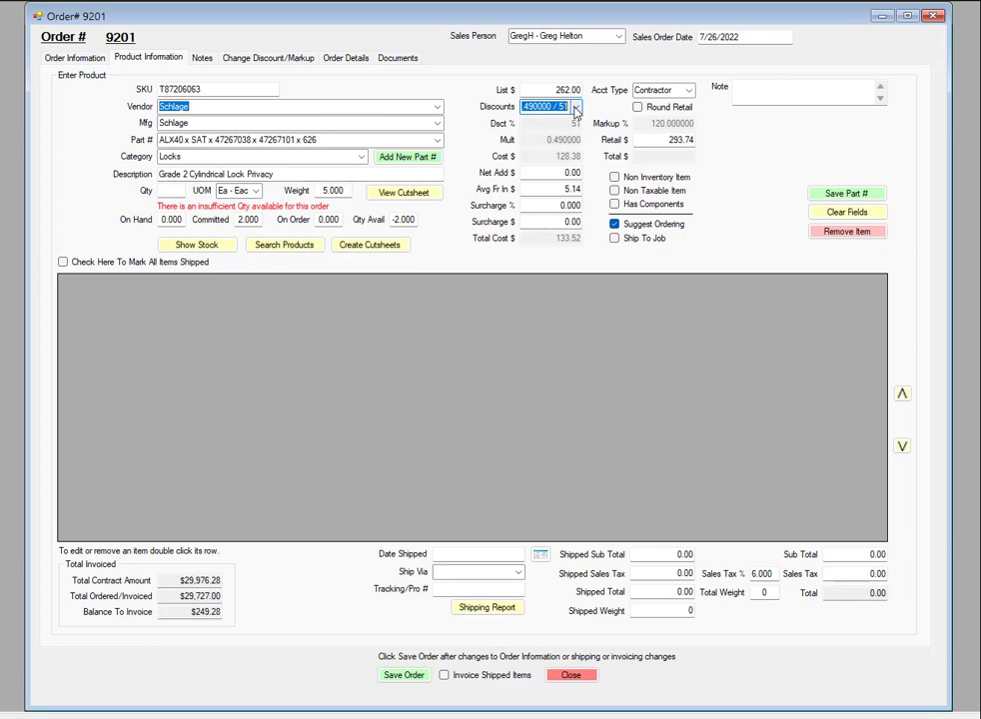
click(576, 107)
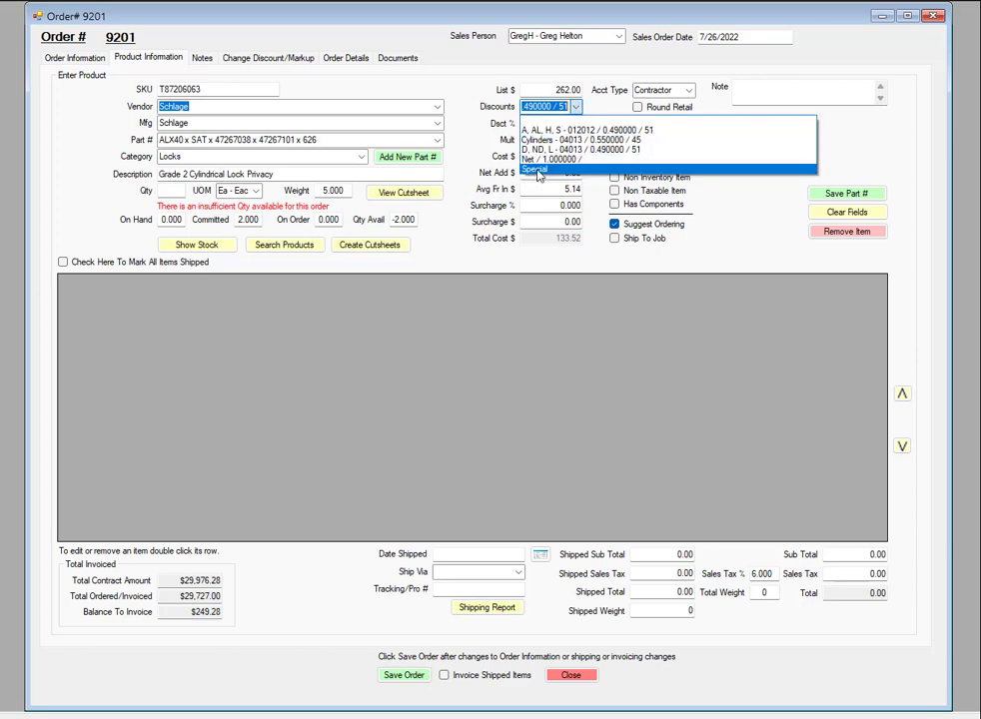
click(540, 174)
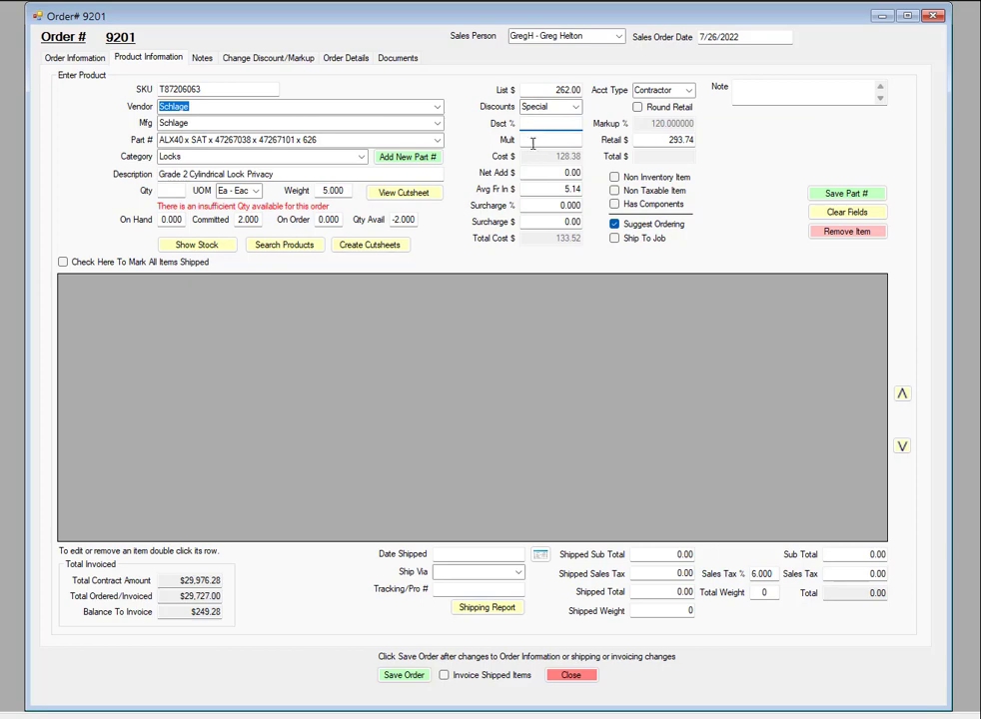
click(536, 140)
click(555, 124)
text(20 10)
click(535, 140)
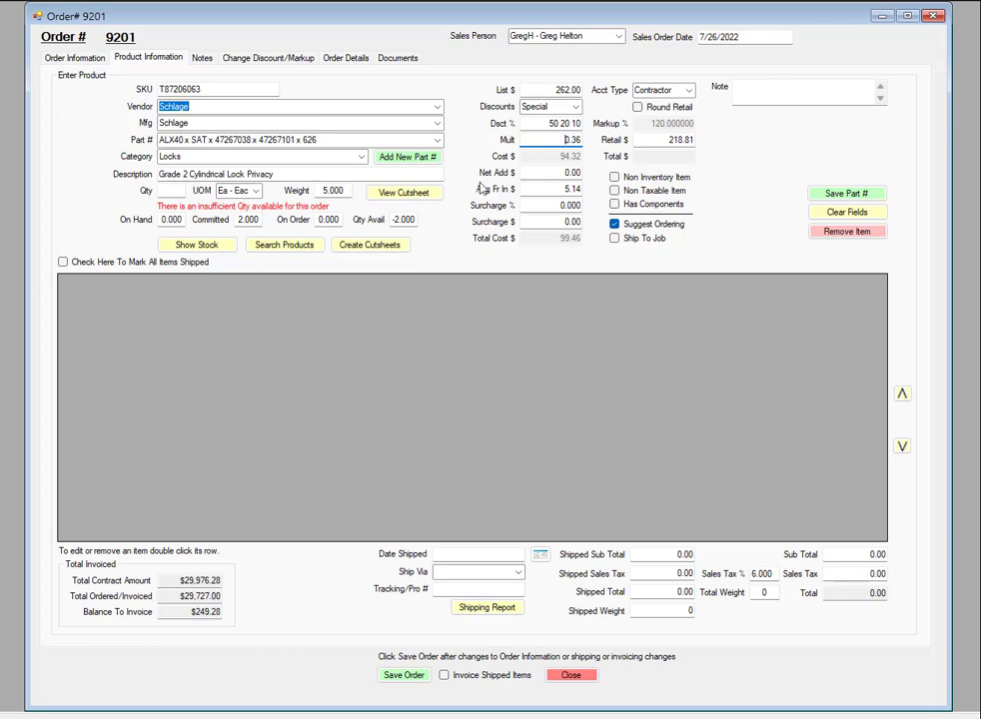
Try a net add of $10 on the lock and set it back to 0
click(554, 173)
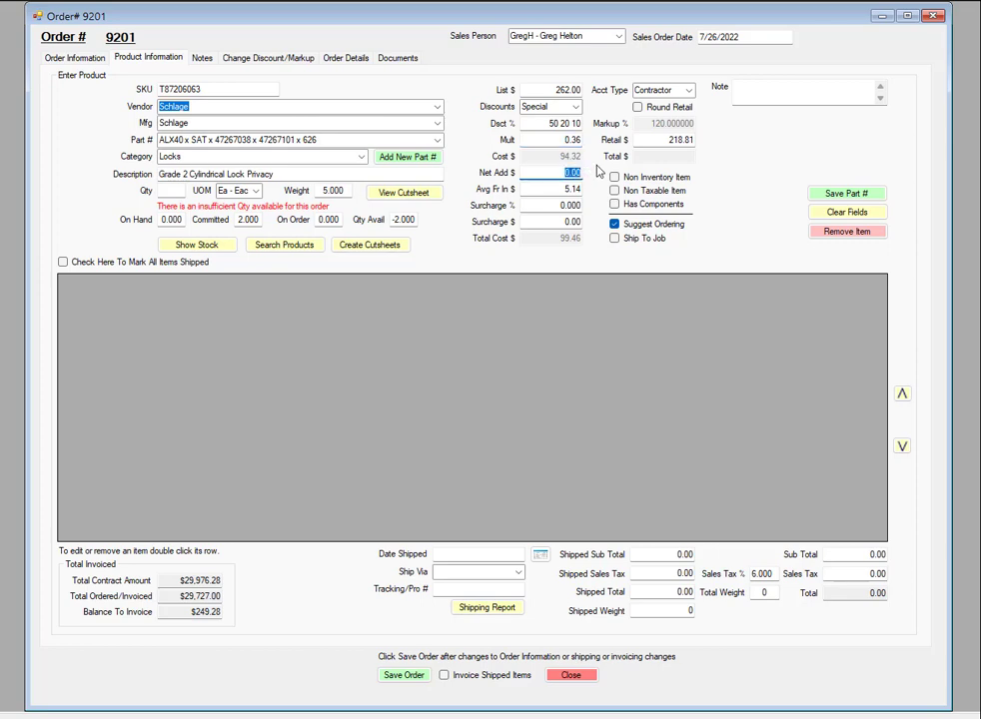
text(10)
click(544, 221)
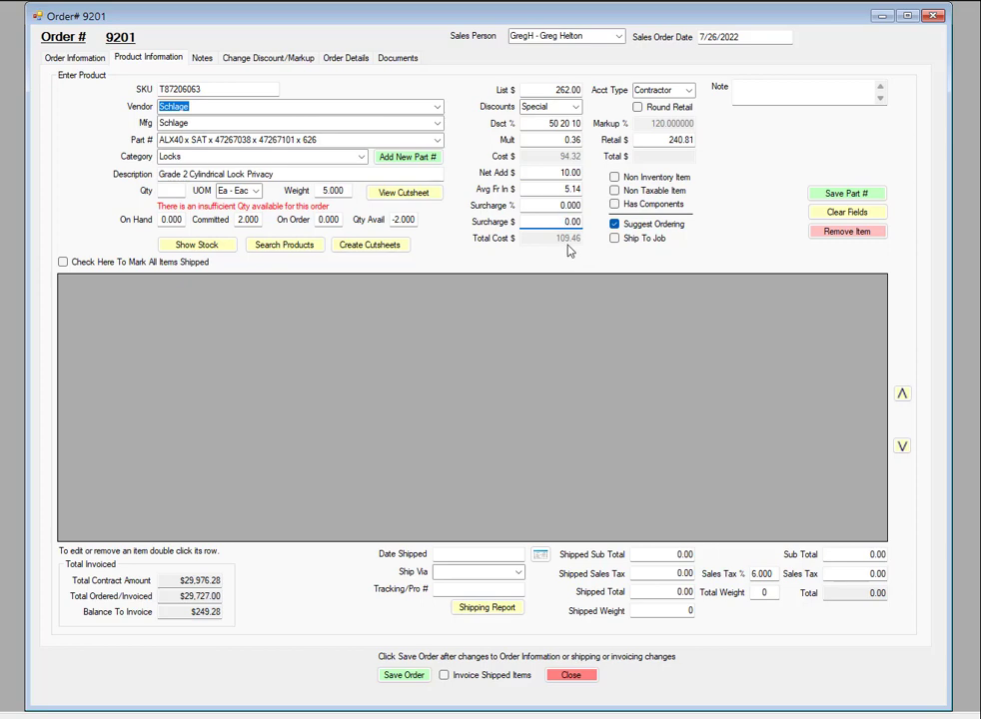
click(570, 171)
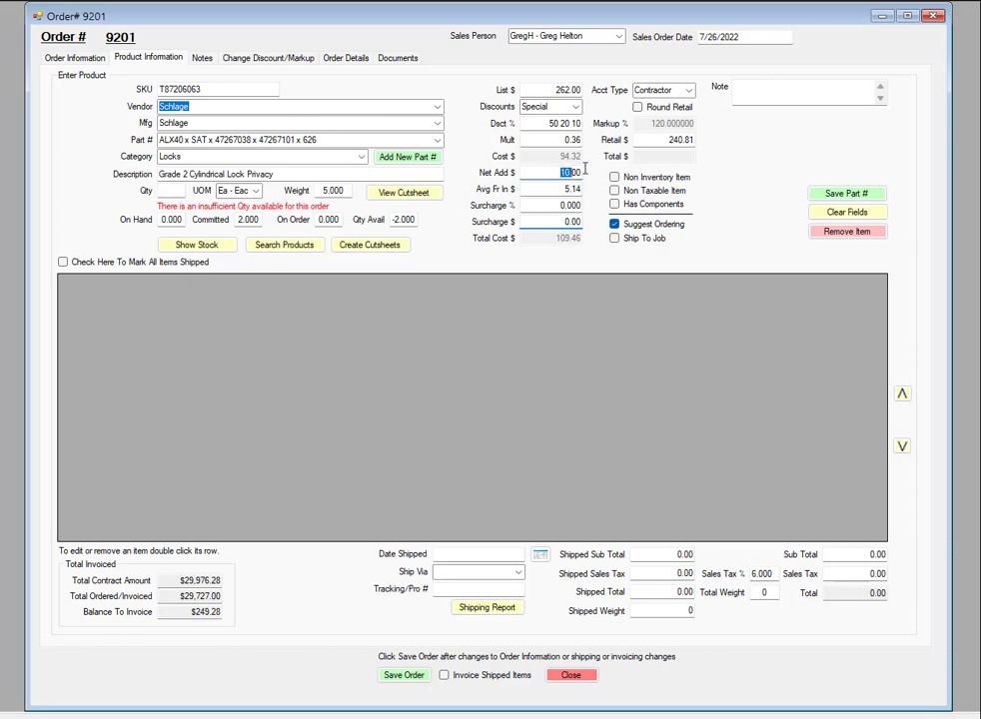
text(0)
click(530, 189)
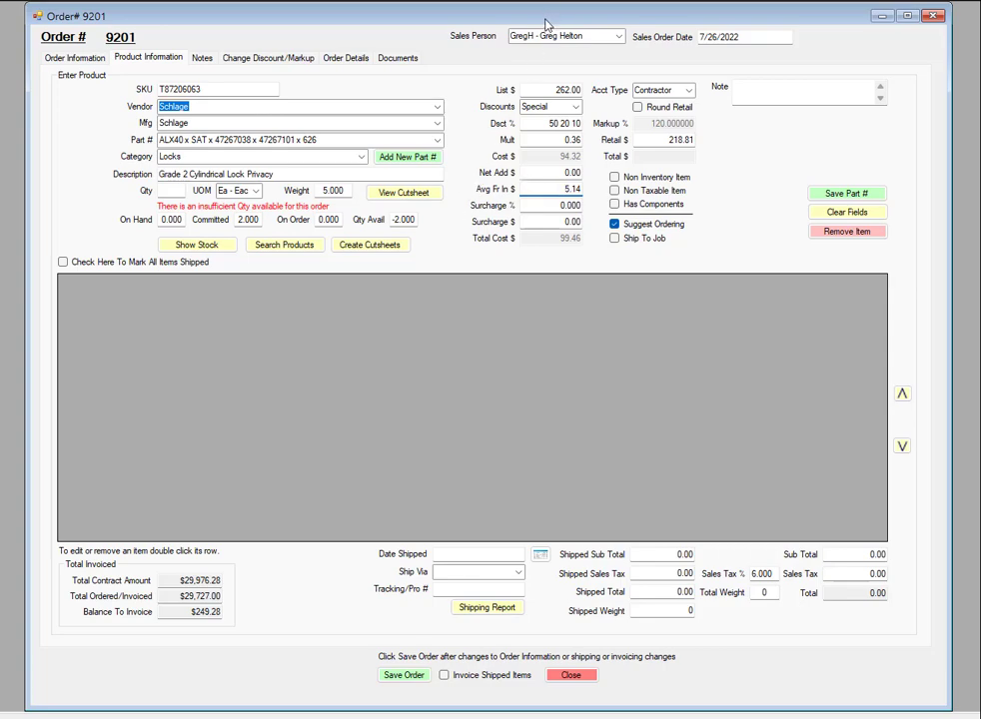
Examine the average freight-in percentages per product category in the administration settings and return to the order
drag(545, 18, 556, 248)
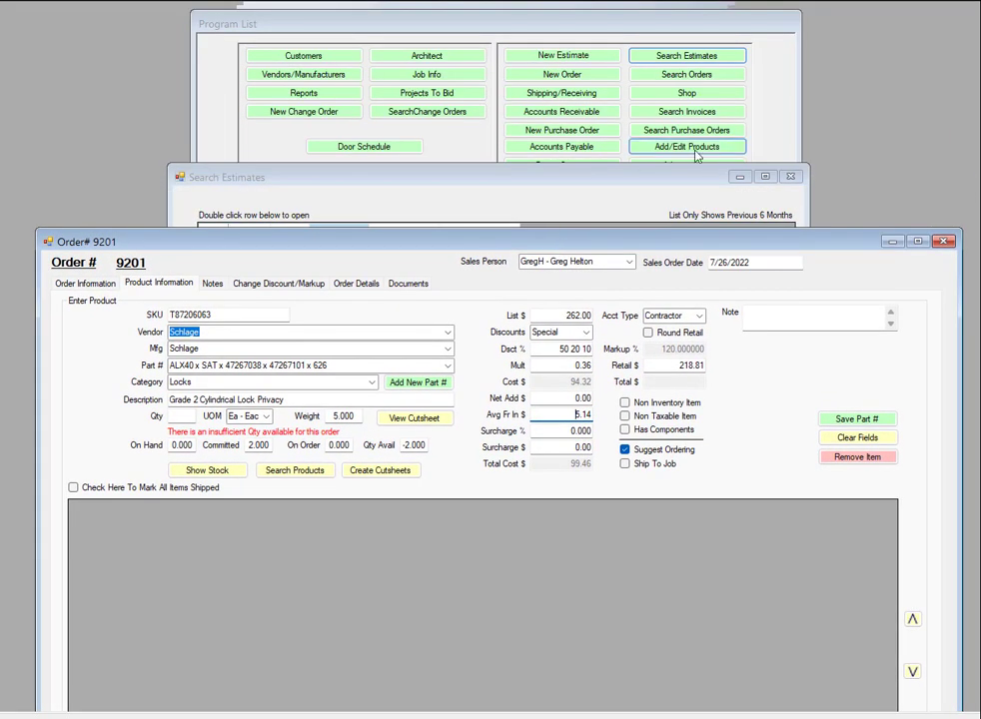
click(789, 131)
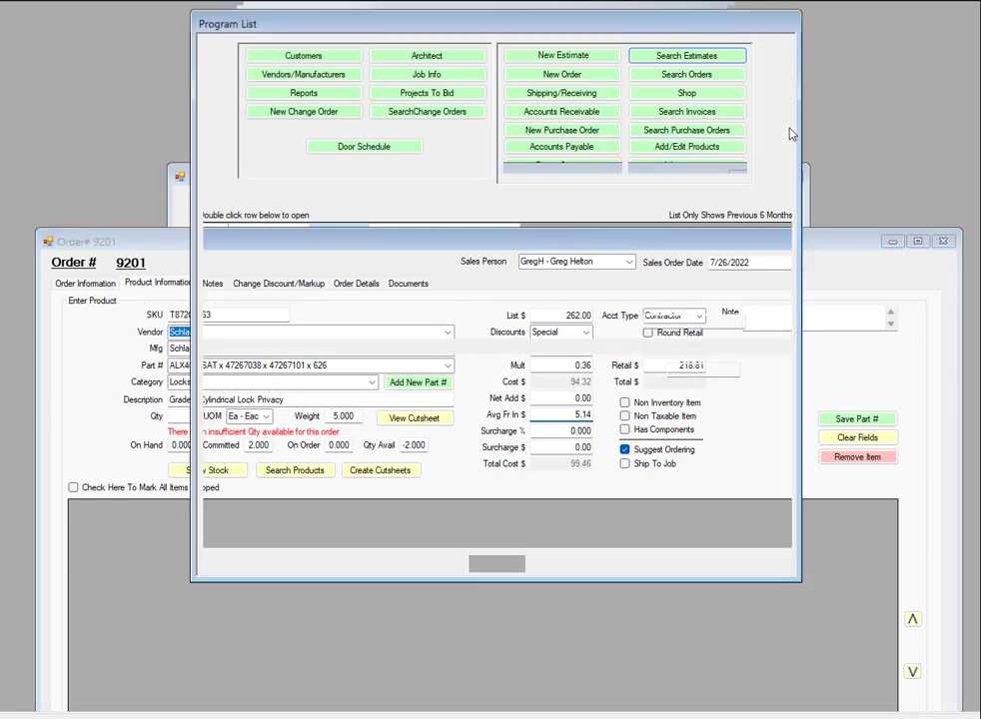
click(693, 166)
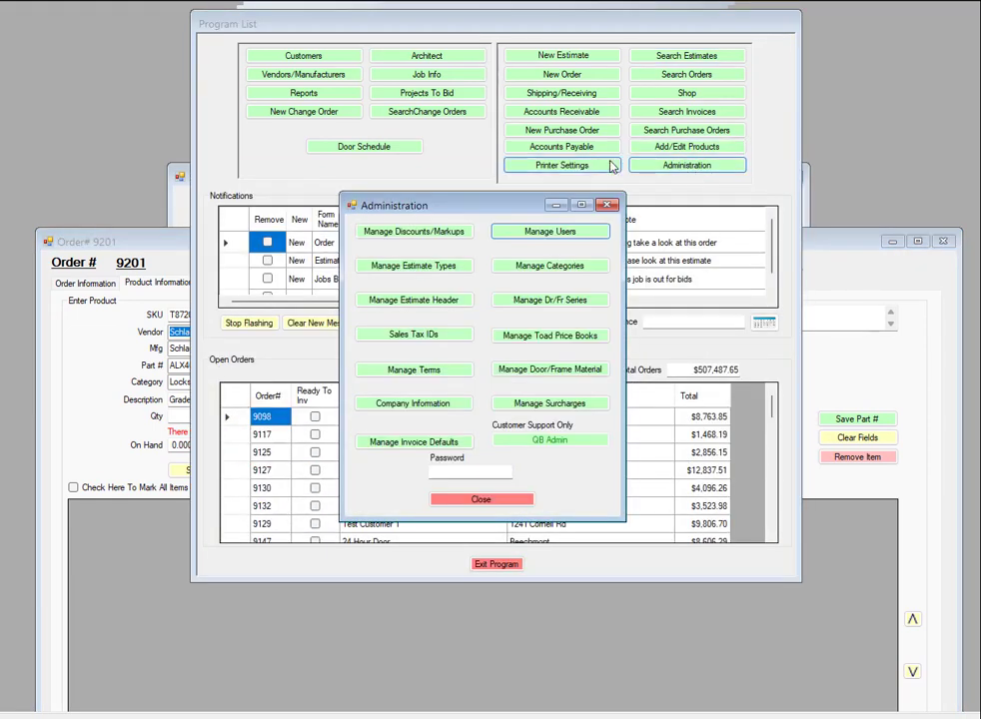
click(555, 269)
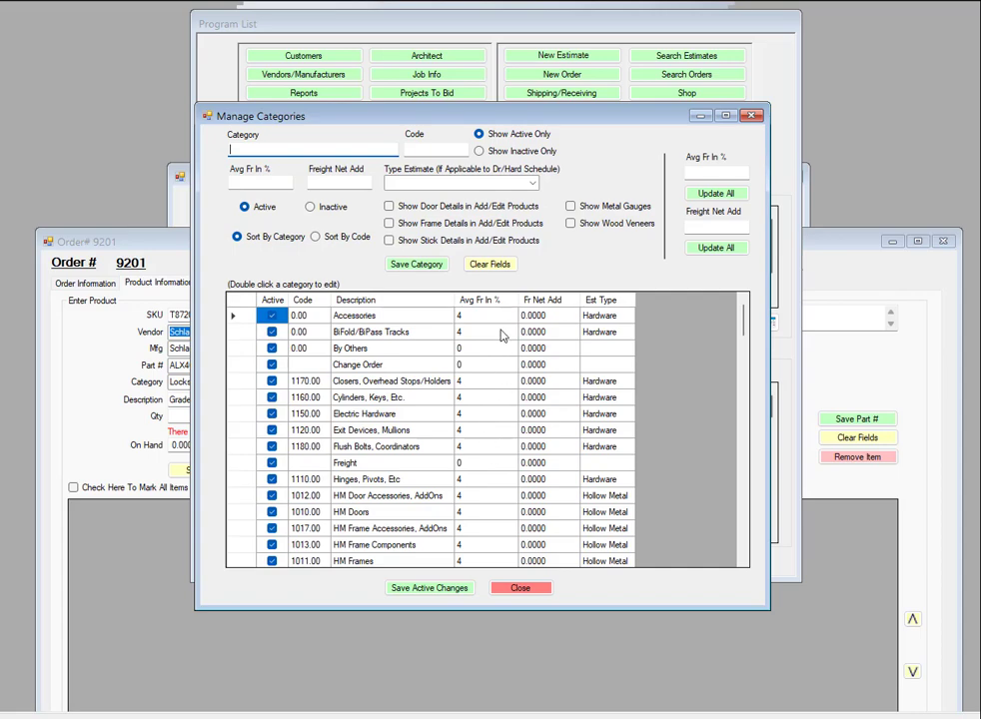
click(748, 117)
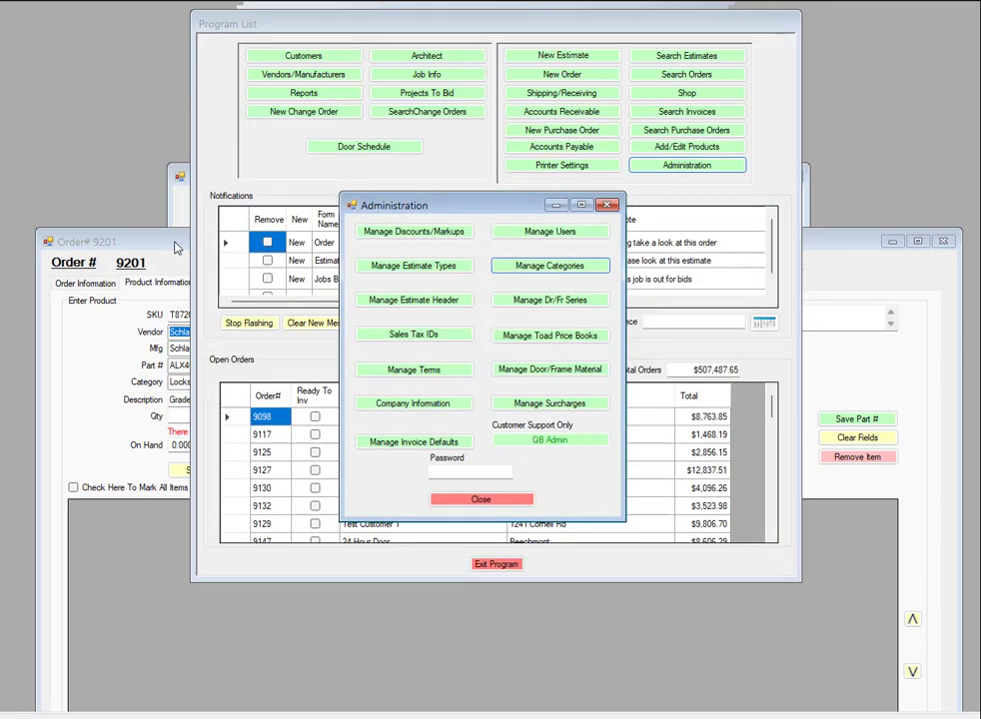
drag(173, 240, 169, 23)
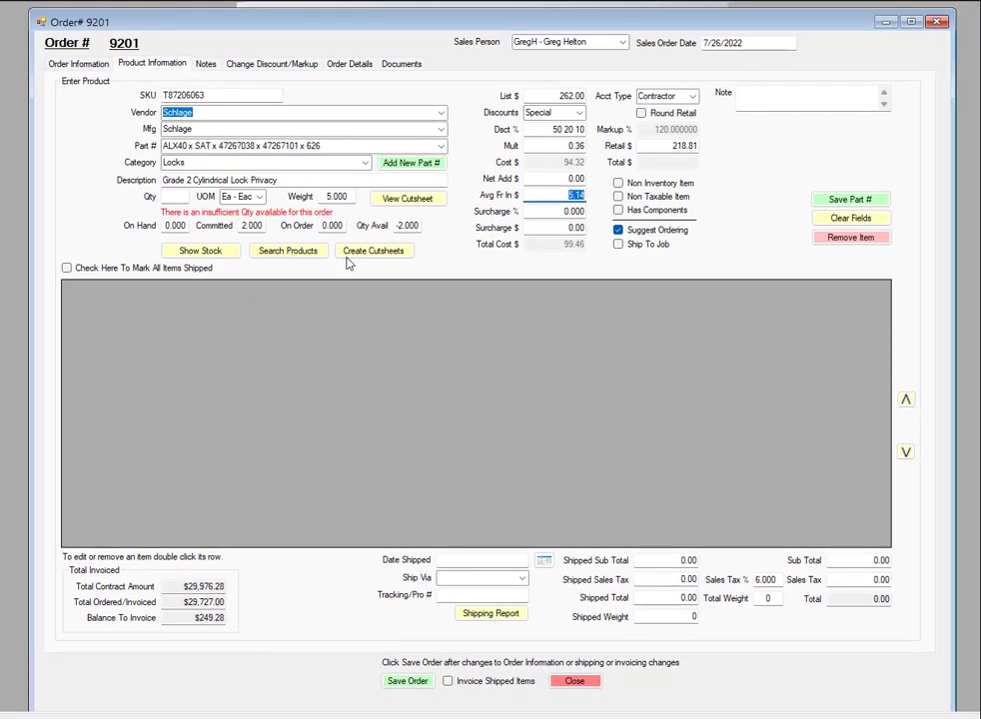
Try an average freight-in amount of $75 on the lock and reset it to 0
click(541, 198)
drag(560, 197, 608, 190)
text(75)
click(547, 228)
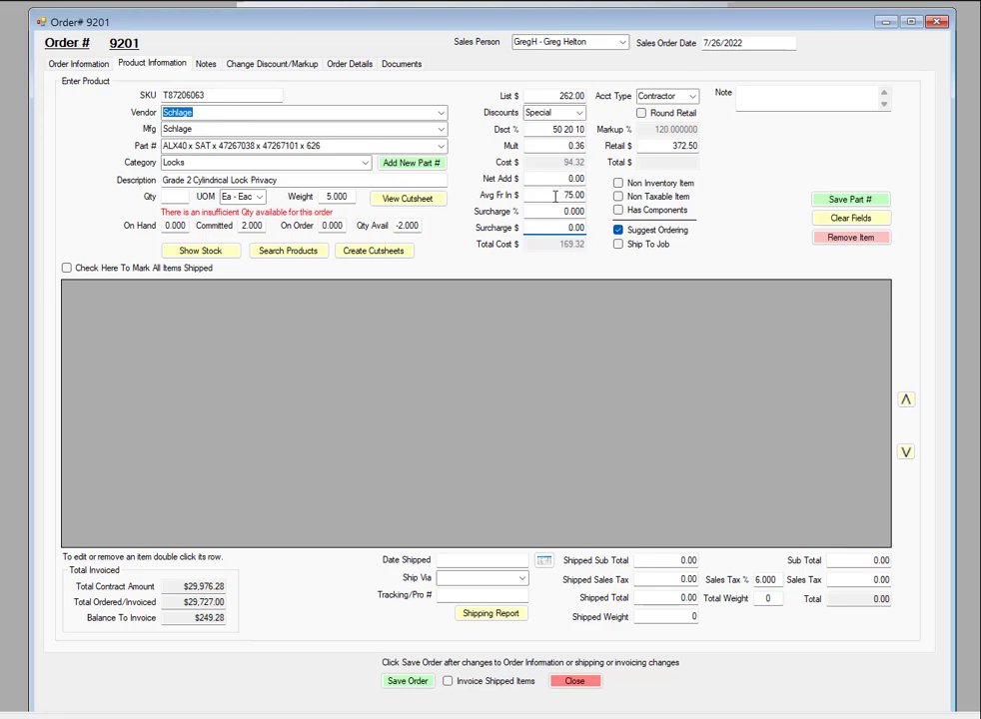
drag(560, 193, 615, 191)
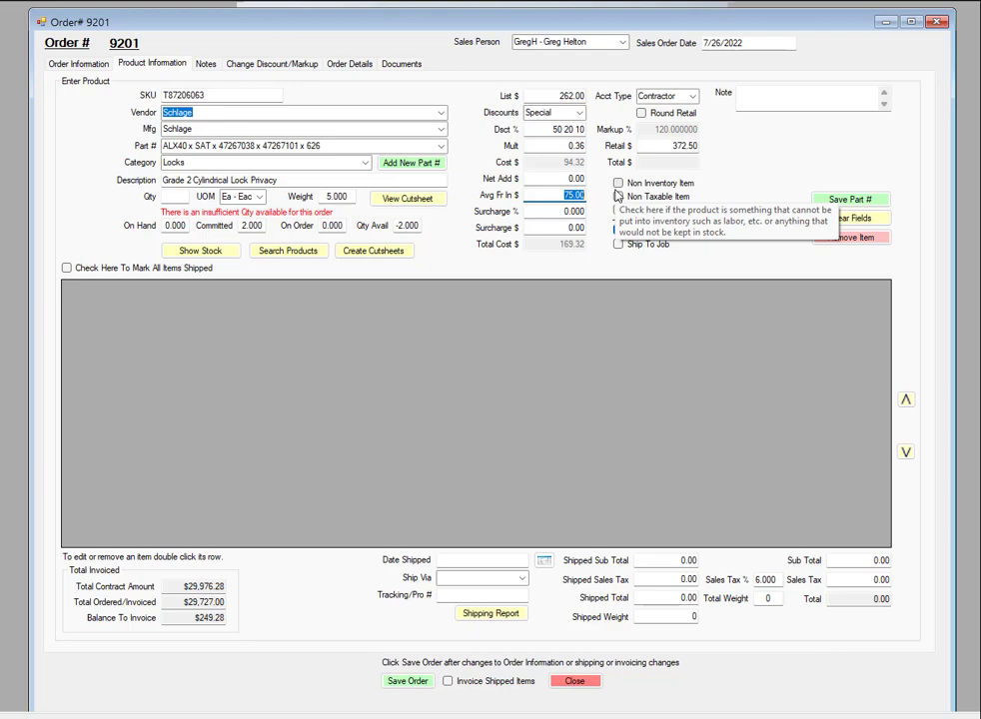
text(0)
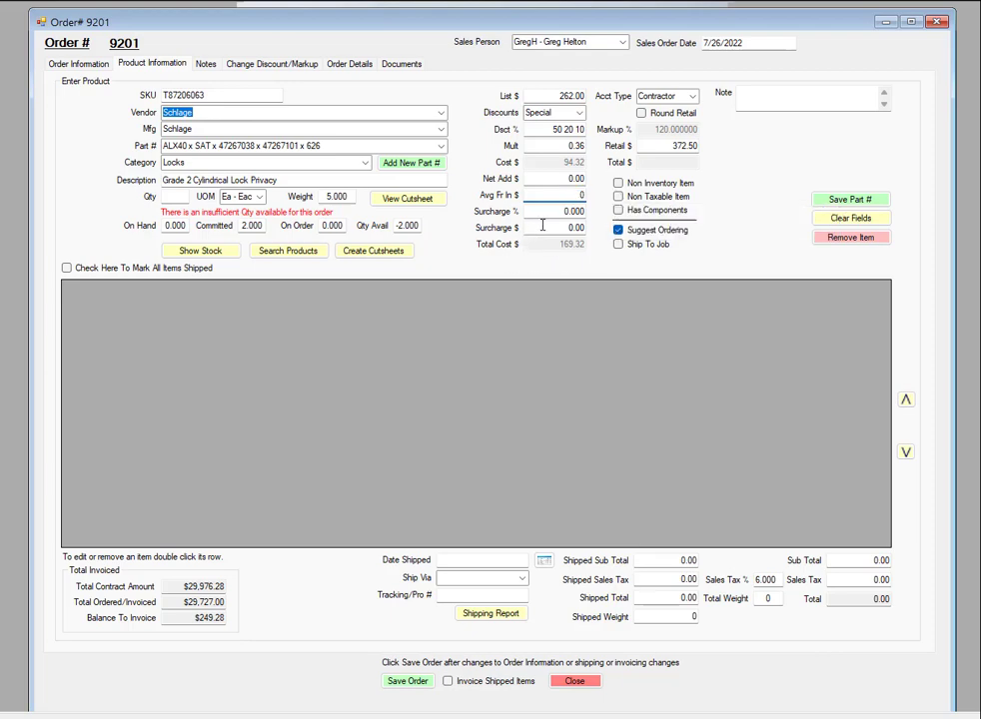
click(543, 226)
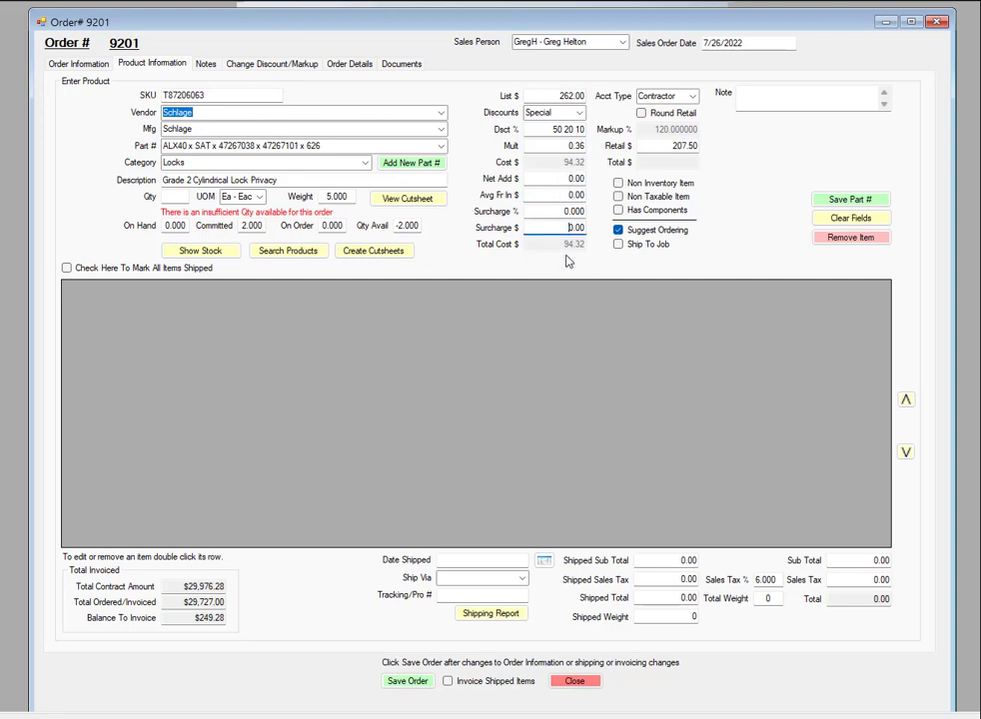
Set the lock's average freight-in amount to $3.77
click(558, 197)
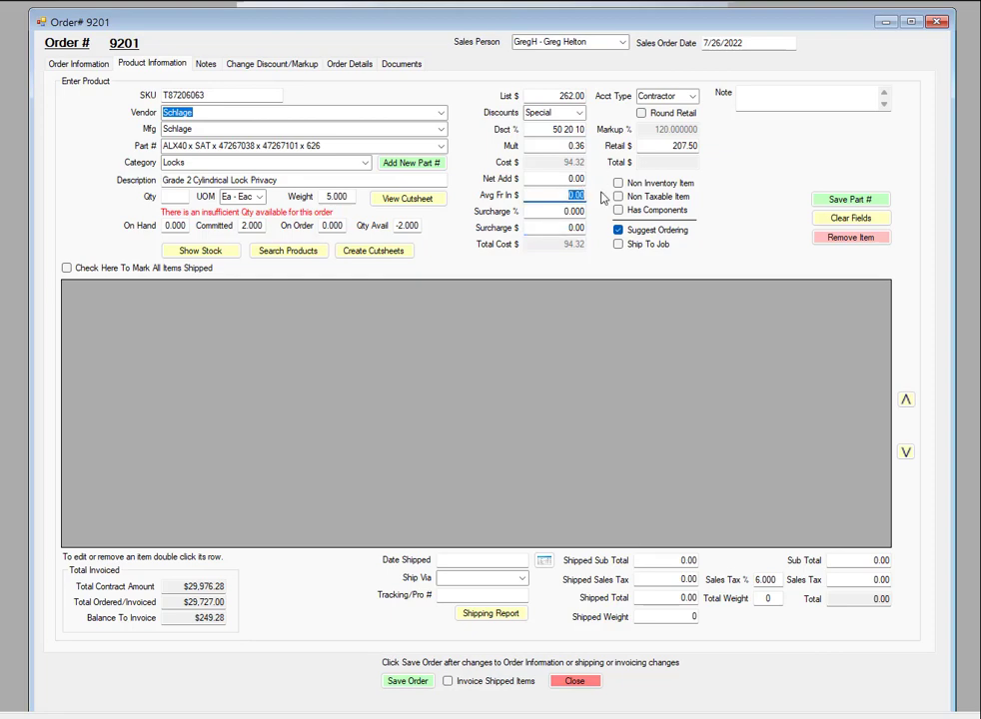
key(BackSpace)
click(556, 227)
click(552, 196)
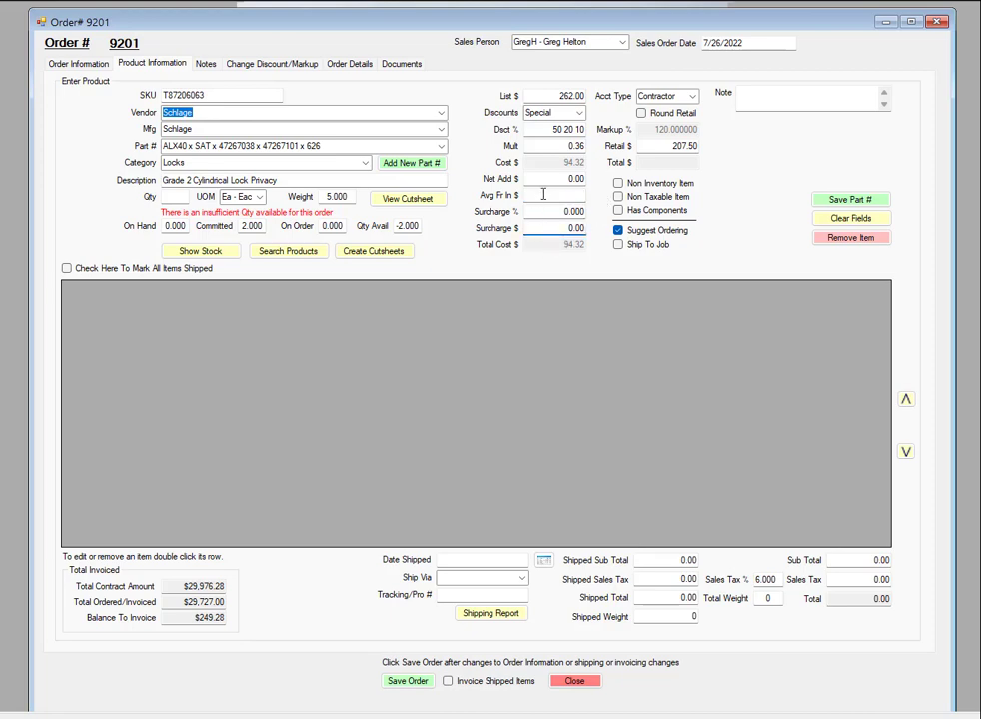
text(3.77)
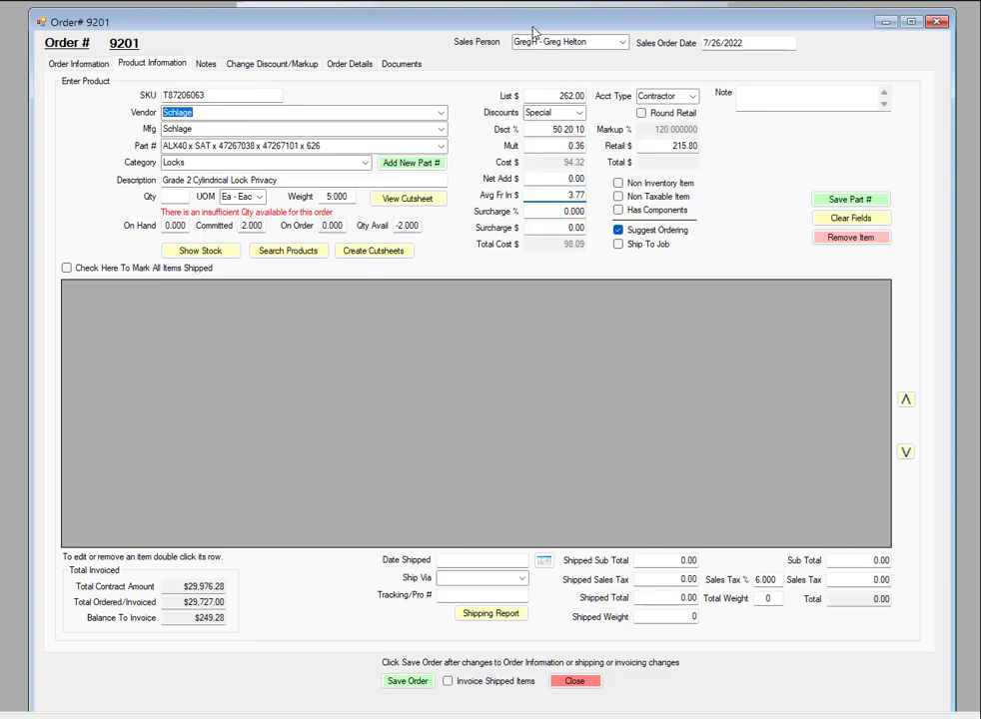
View the surcharge management form in the administration settings, close it without changes and return to the order
drag(532, 27, 537, 262)
click(670, 170)
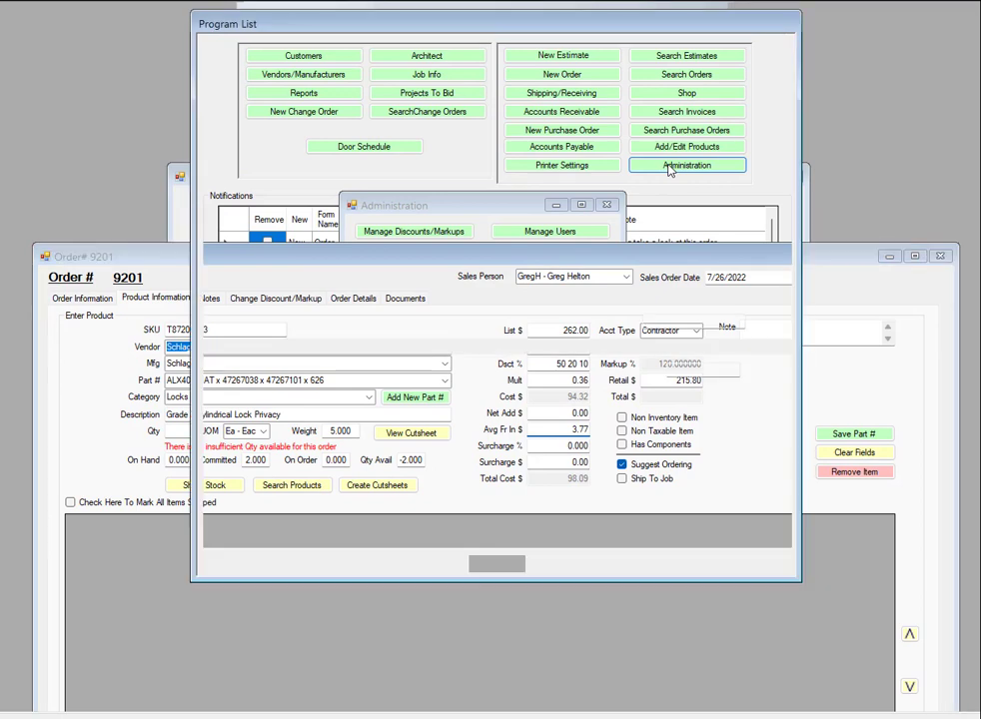
click(549, 404)
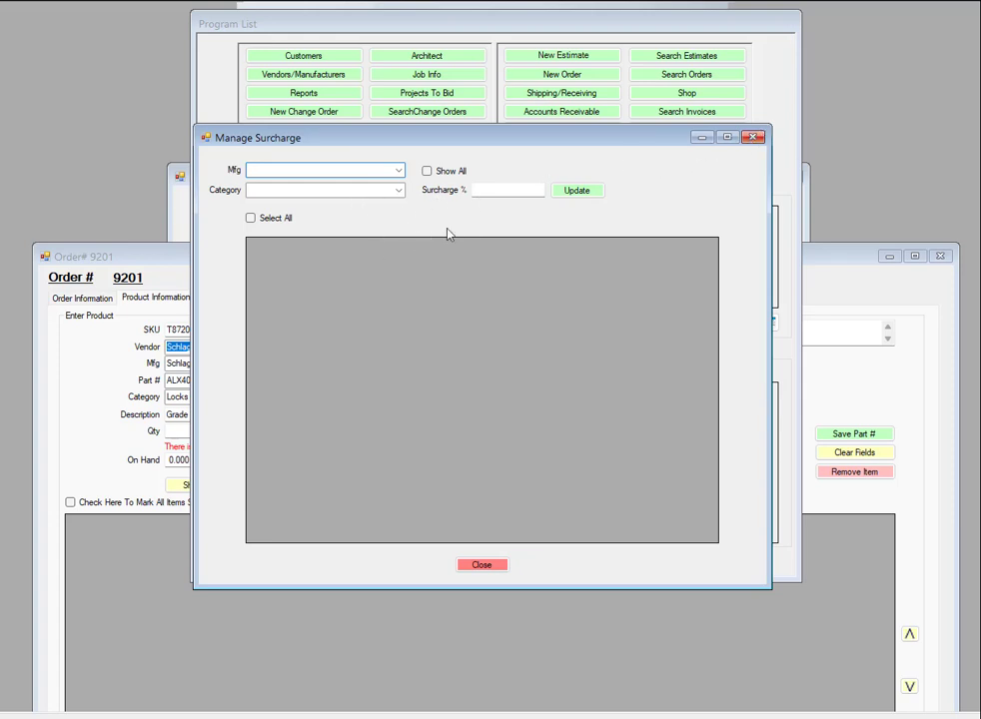
click(754, 138)
drag(152, 265, 163, 24)
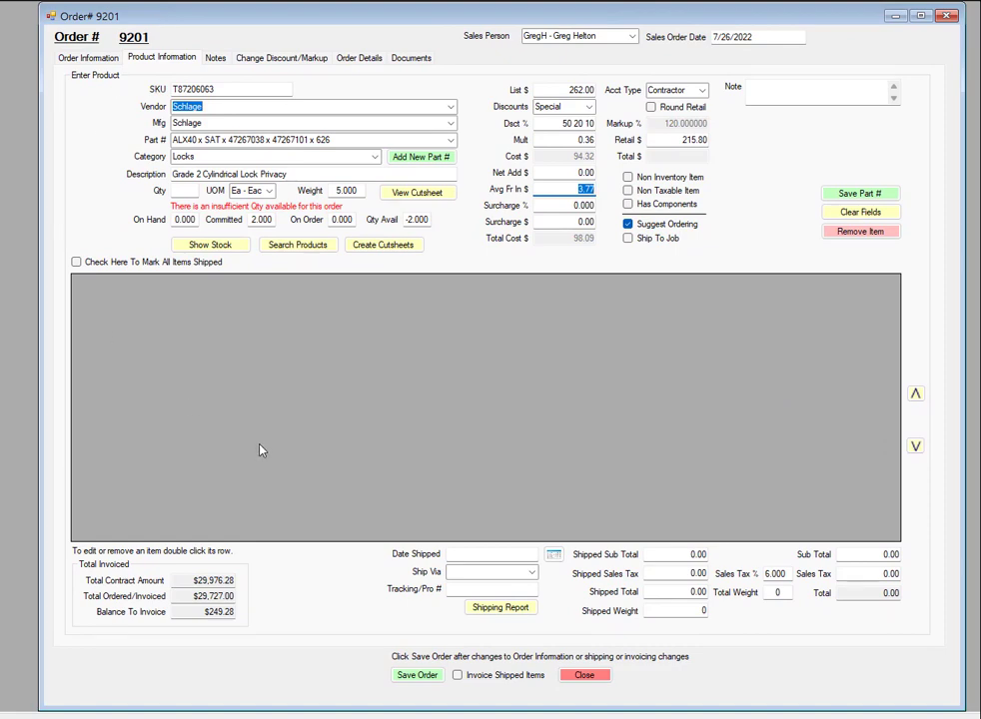
Set the lock's surcharge percentage to 10
click(564, 206)
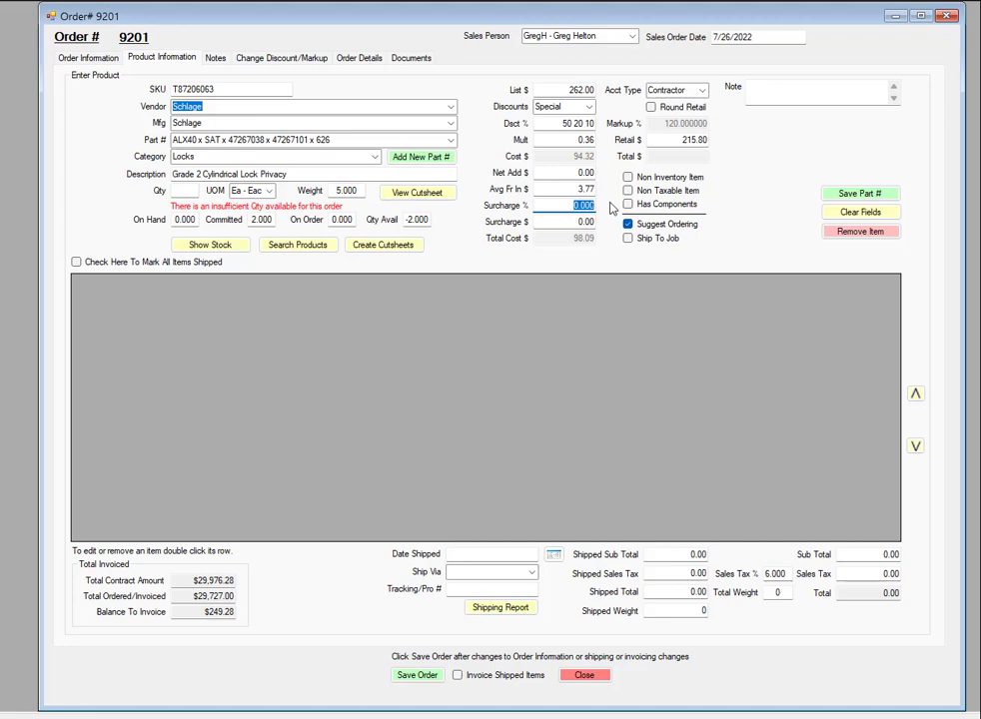
text(10)
click(559, 221)
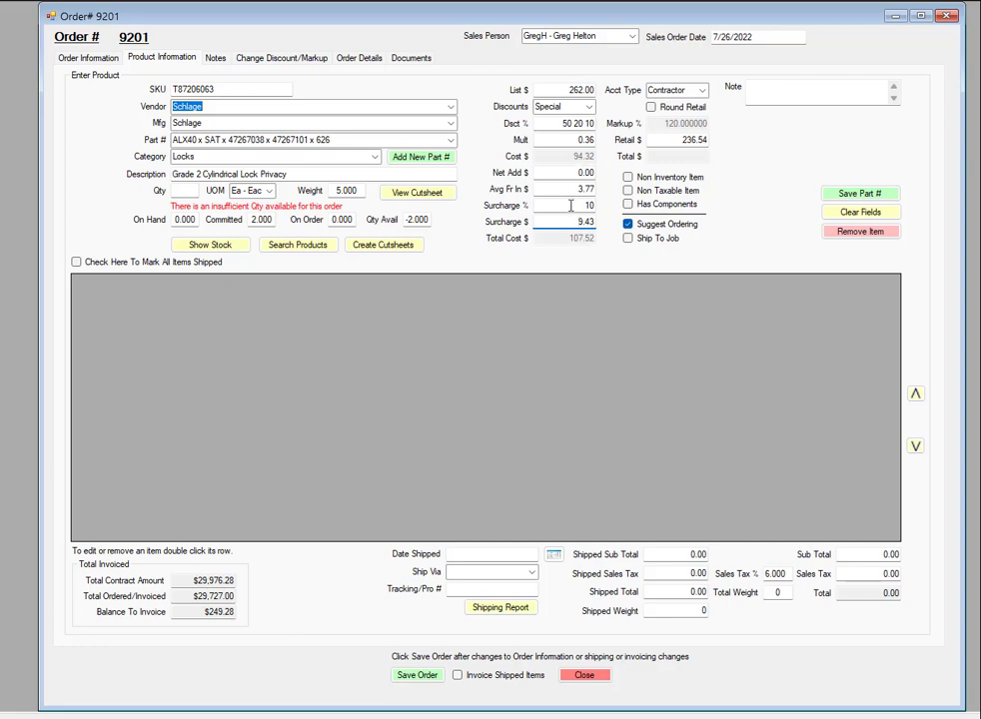
Reset the lock's surcharge percentage to 0
drag(573, 205, 612, 206)
text(0)
click(561, 221)
Try the Retail account type on the lock and switch the account type to Special
click(702, 92)
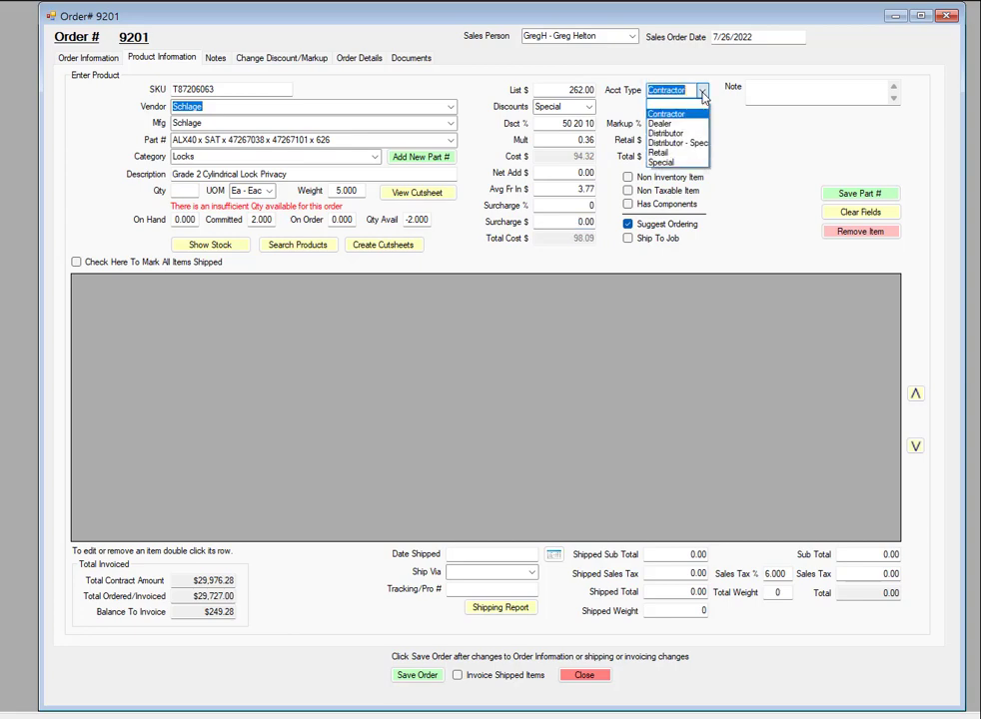
click(660, 153)
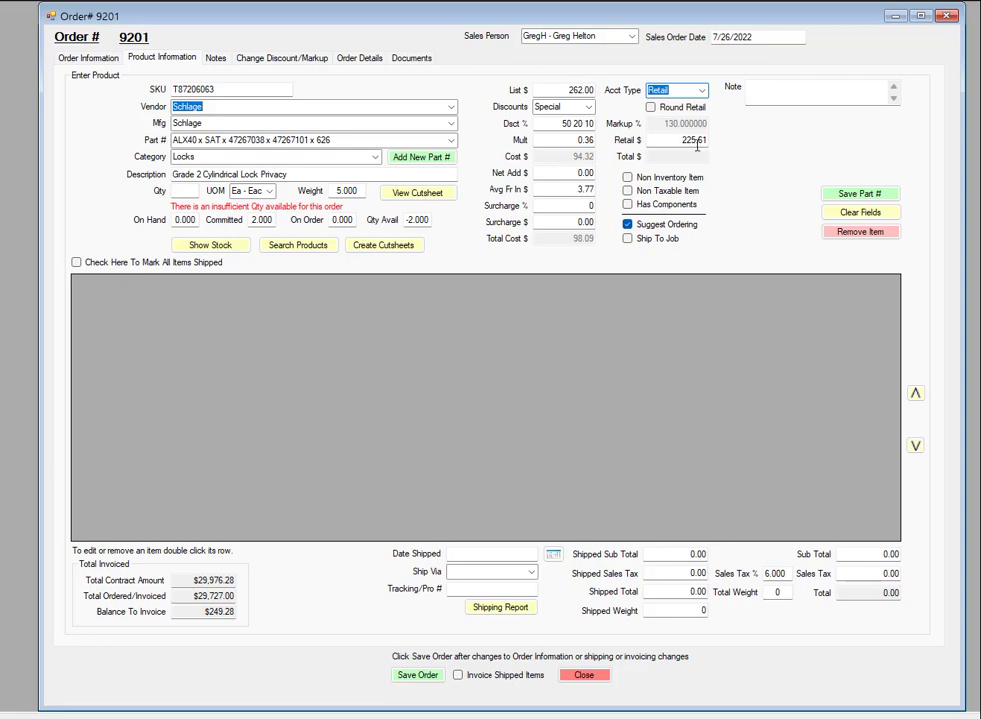
click(704, 91)
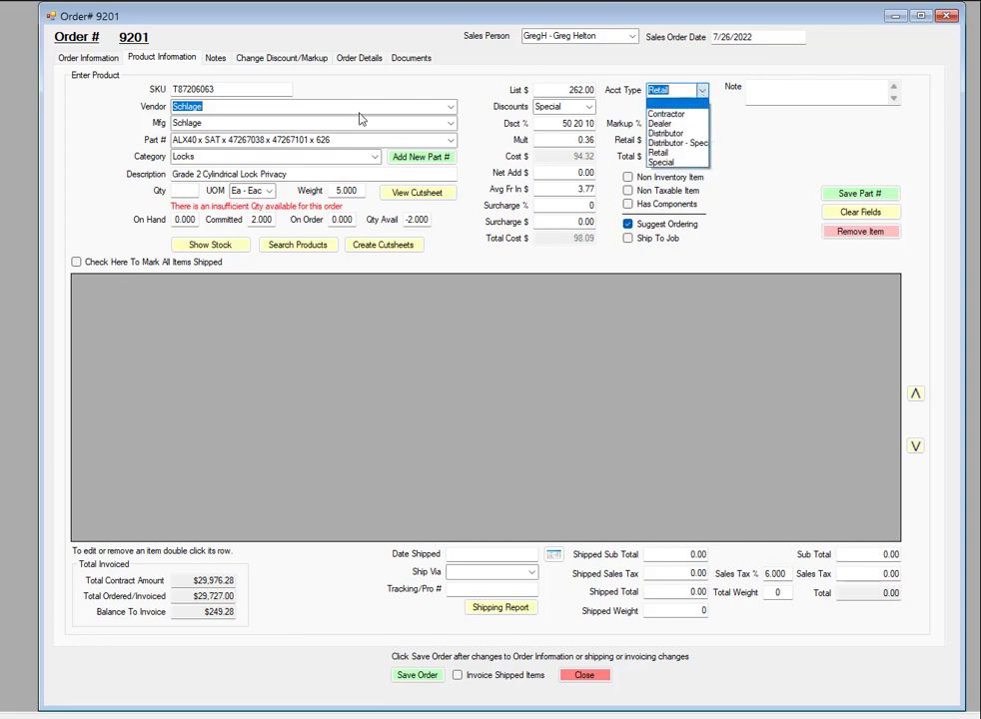
click(660, 163)
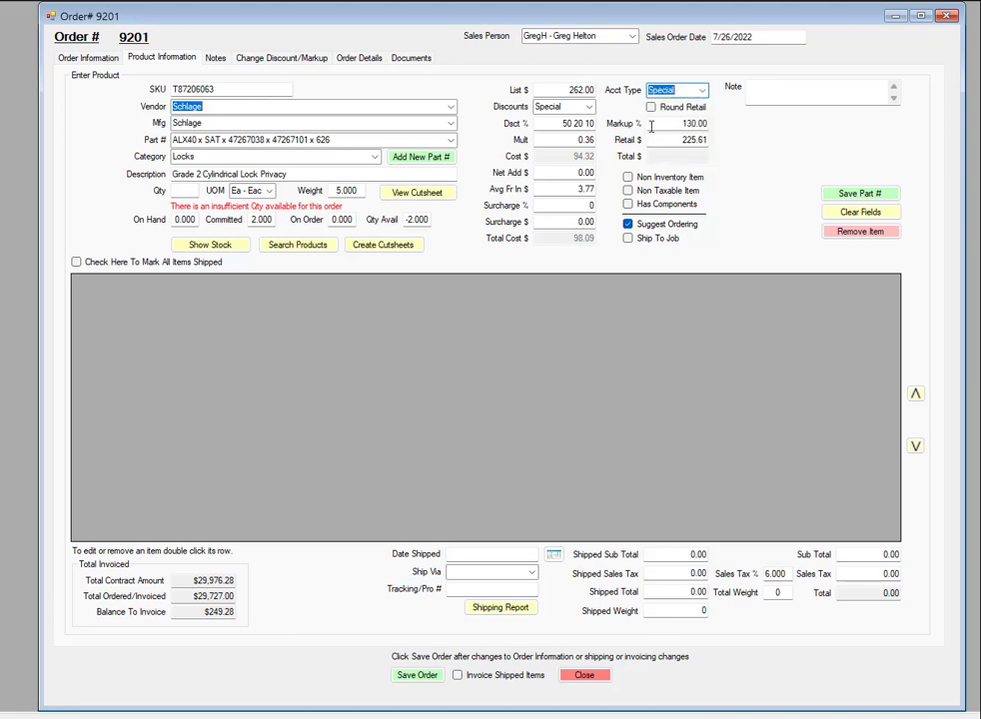
Set the lock's markup to 50 percent and its order quantity to 5
click(668, 123)
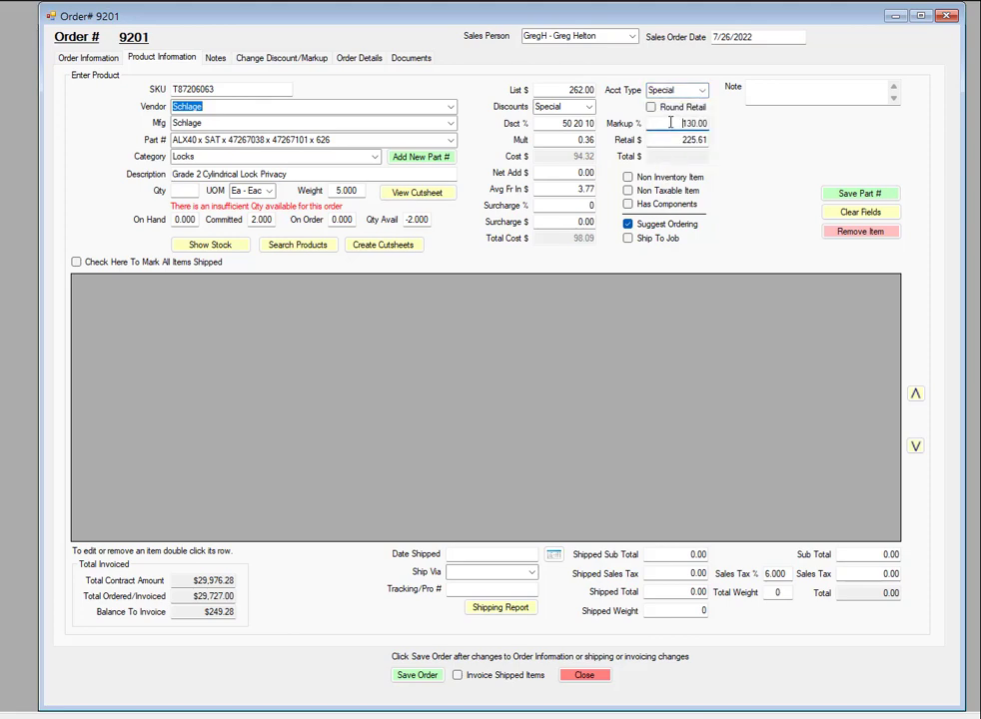
drag(671, 123, 702, 140)
key(BackSpace)
text(50)
click(663, 140)
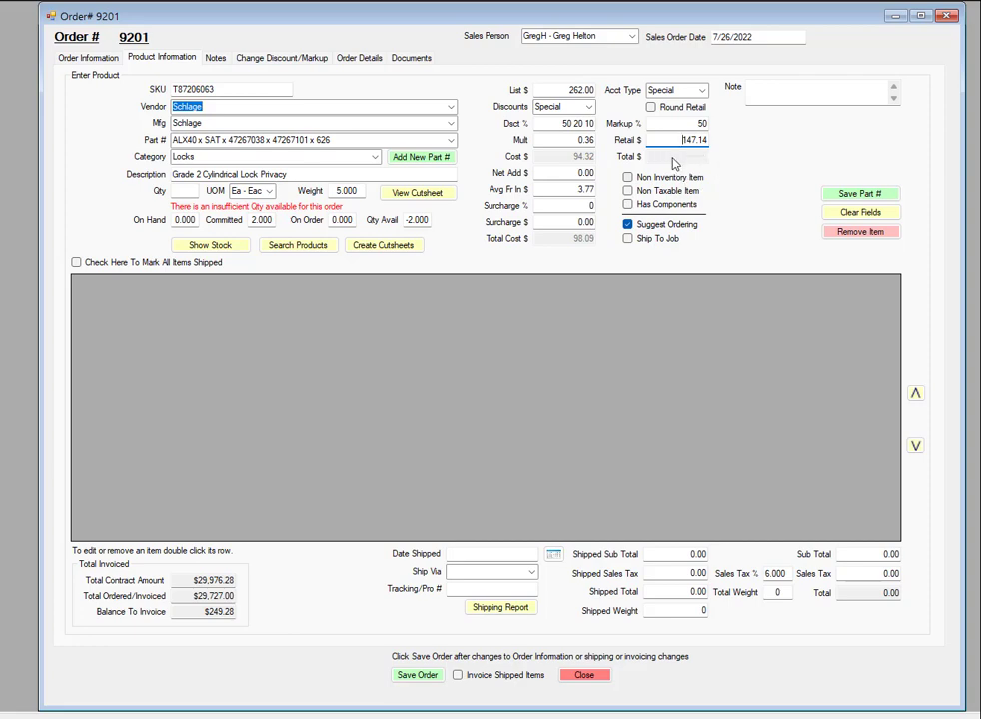
click(188, 189)
key(Tab)
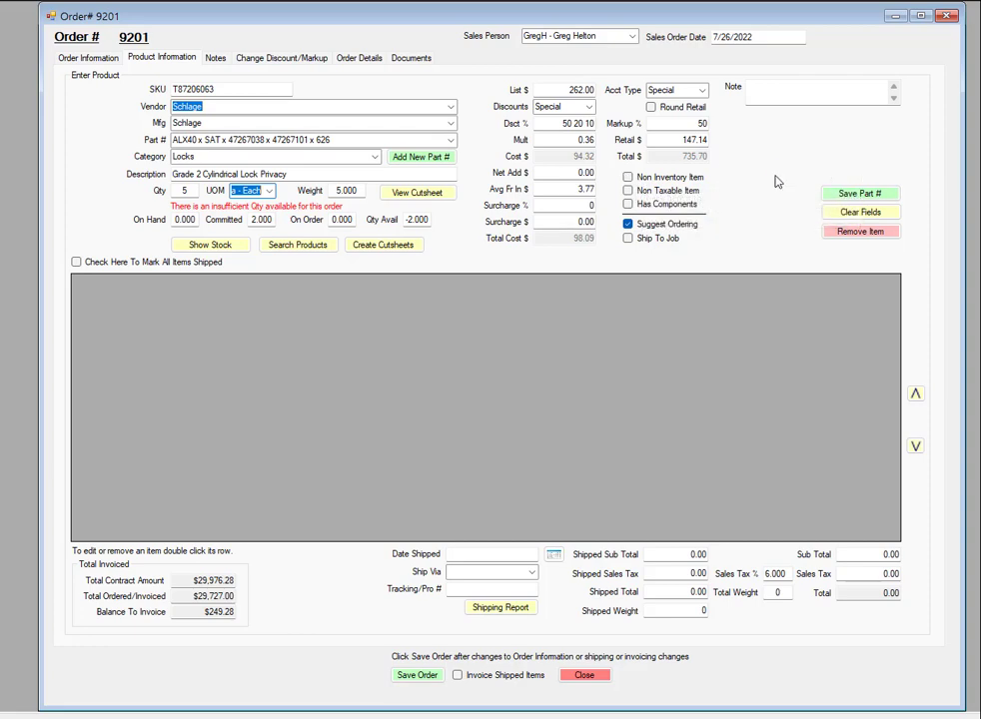
Try the Has Components, Non Taxable Item and Ship To Job options on the lock and clear them again
click(629, 205)
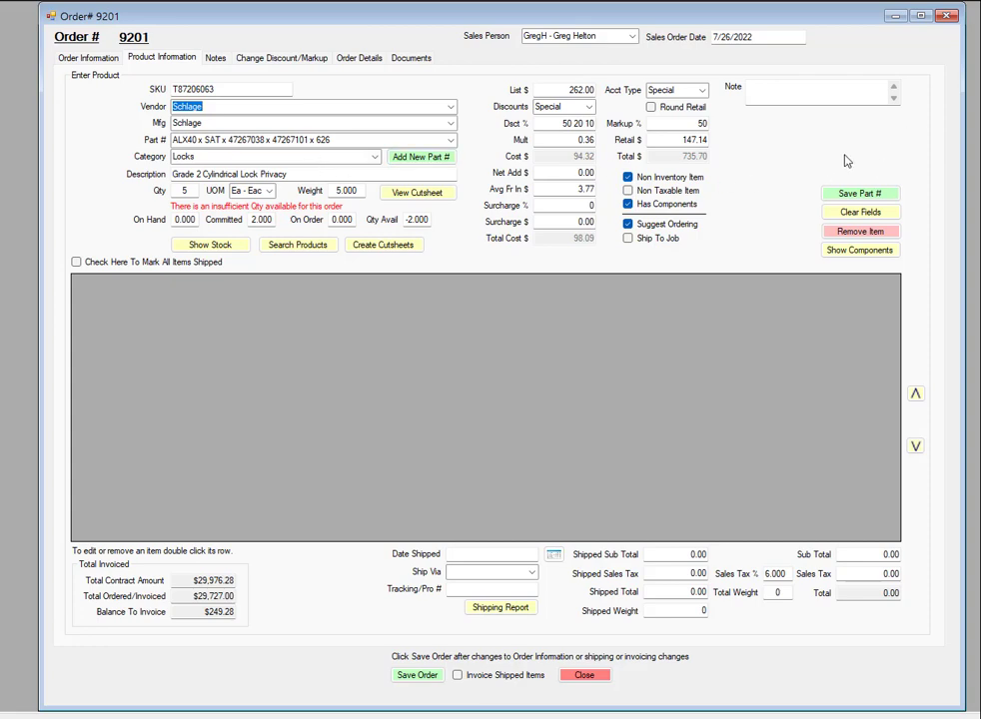
click(628, 205)
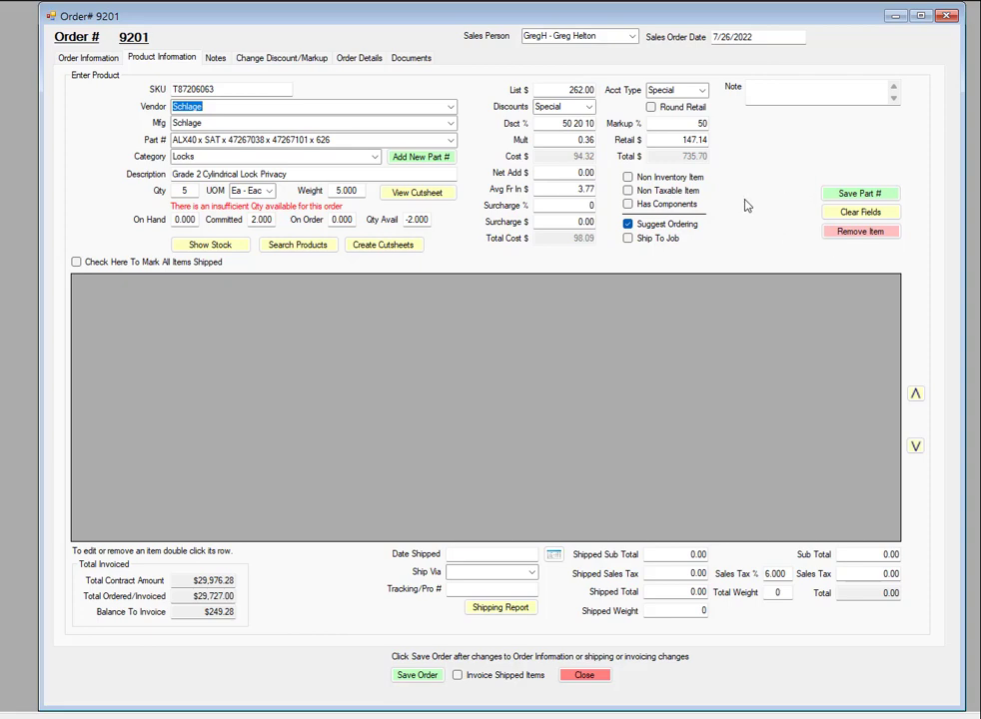
click(628, 191)
click(627, 238)
click(628, 238)
Leave the lock's note empty and save the part as a line on the order
click(791, 90)
click(868, 194)
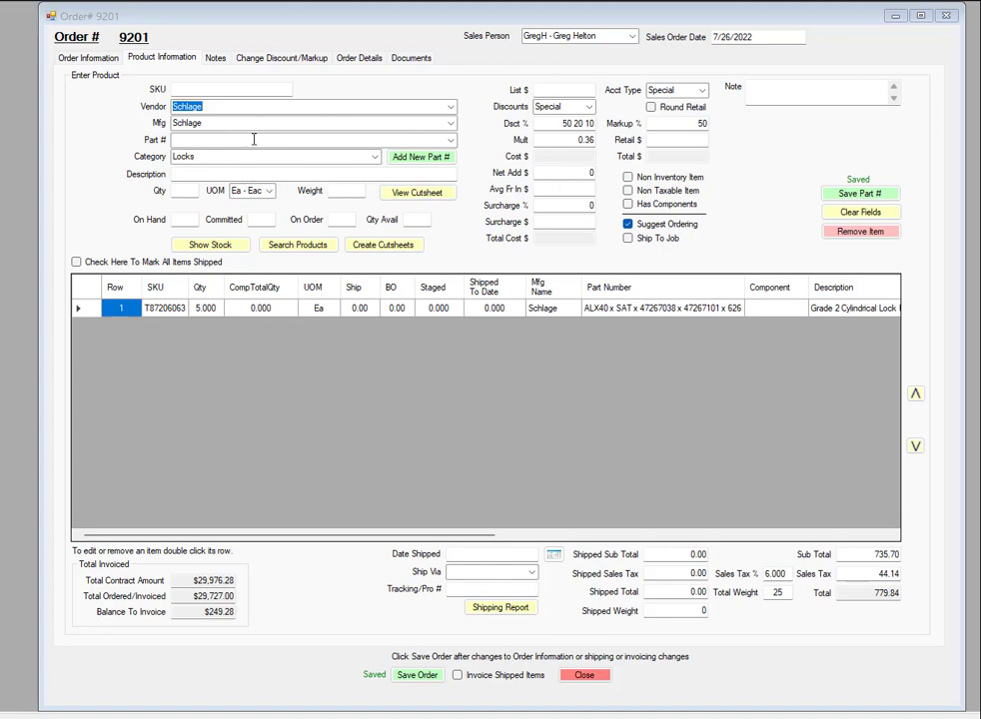
Add the Schlage part ALX50P6 x SAT x 47267042 x 47267101 x 606 with quantity 5 and save it to the order
click(451, 140)
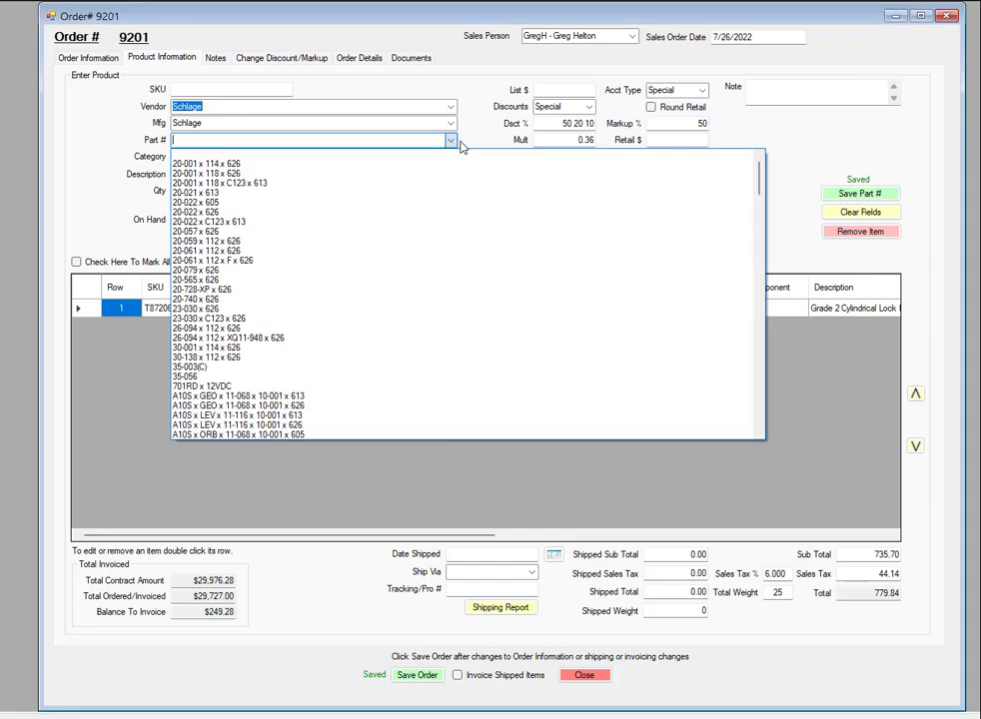
click(452, 144)
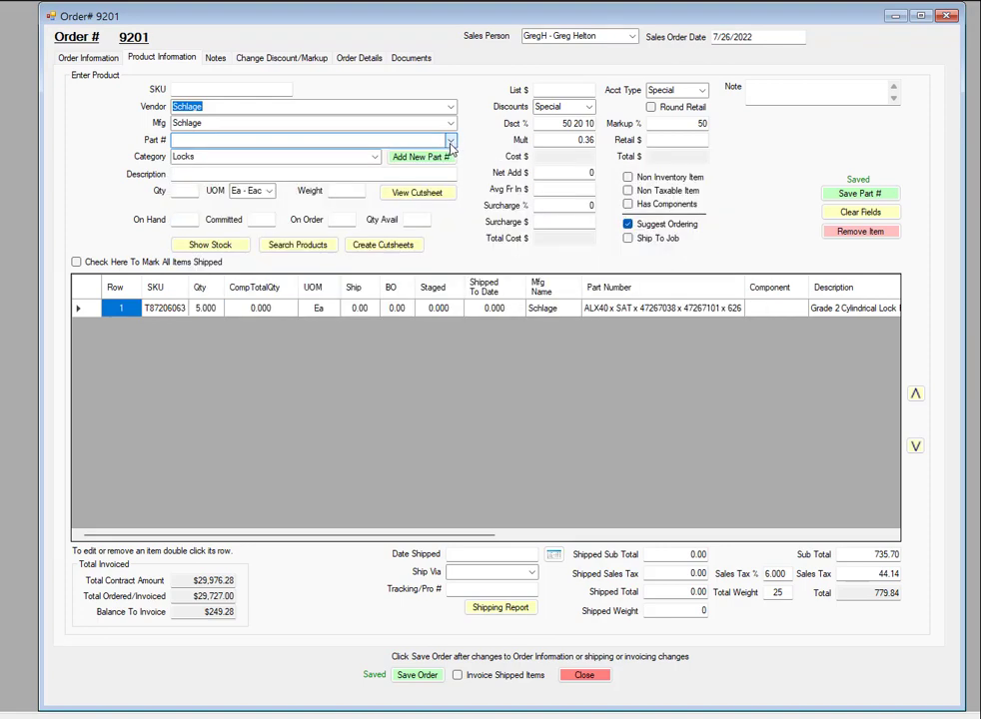
click(372, 157)
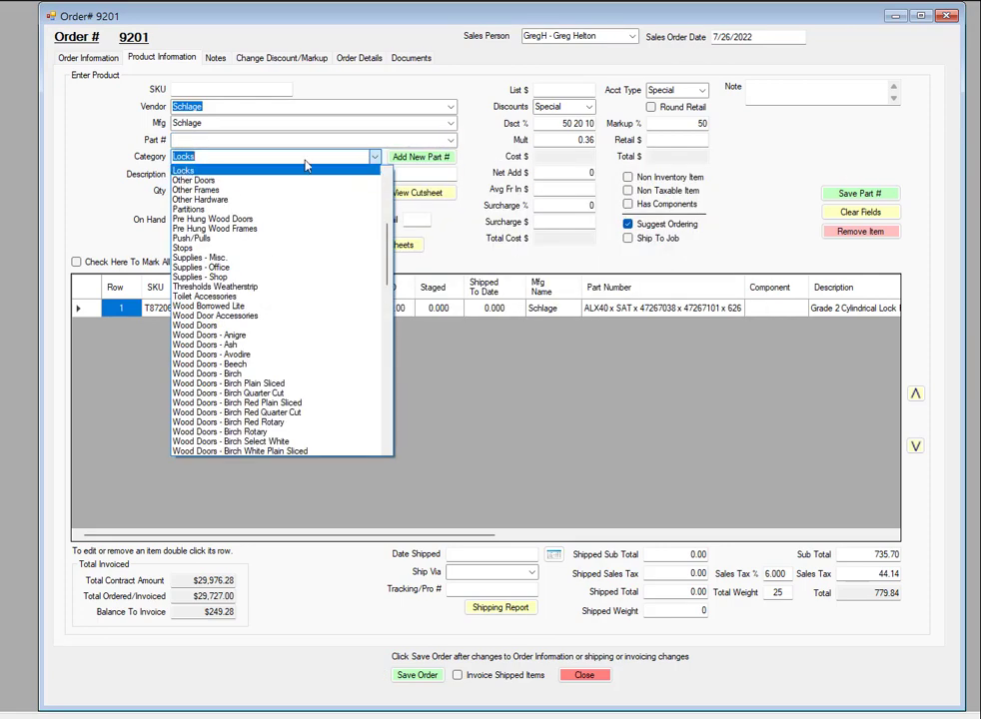
click(344, 156)
click(452, 142)
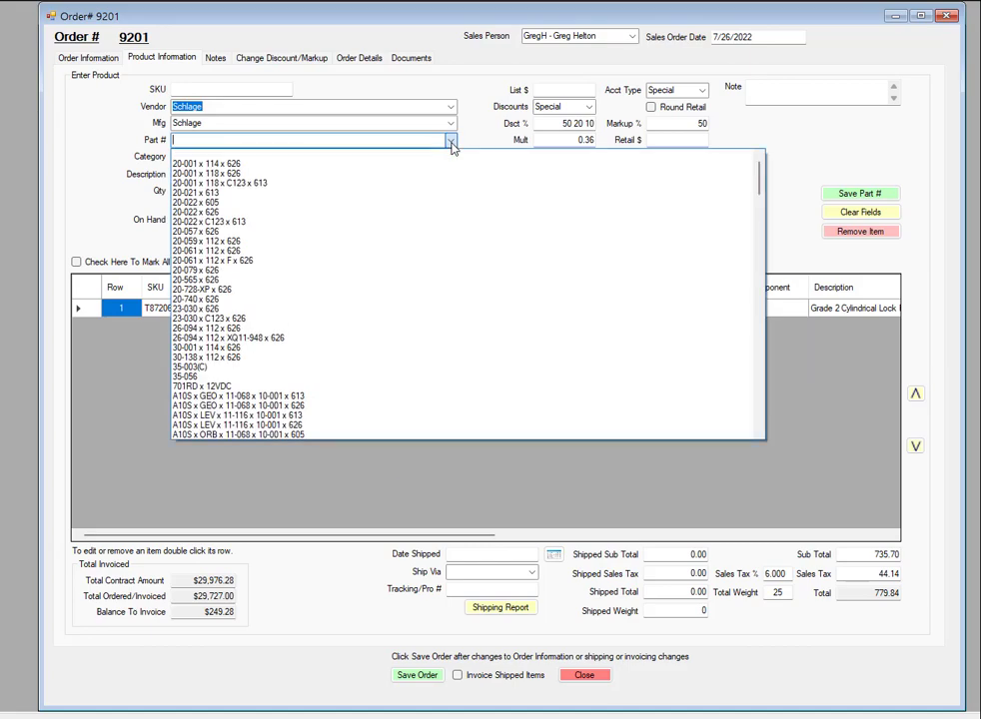
scroll(240, 359, down, 4)
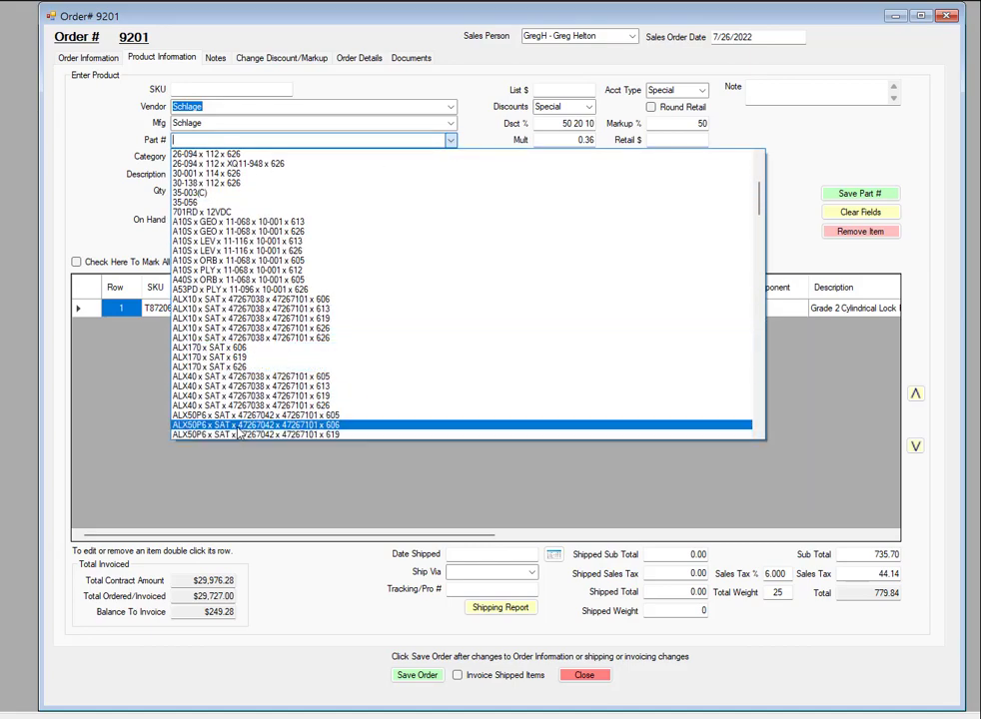
click(238, 427)
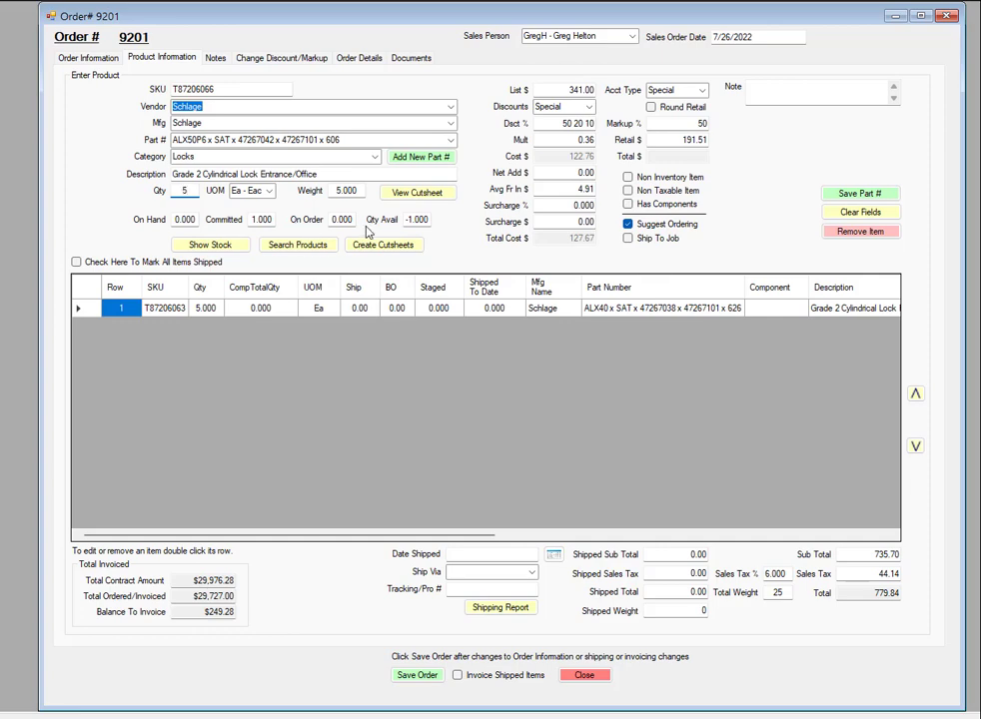
key(Tab)
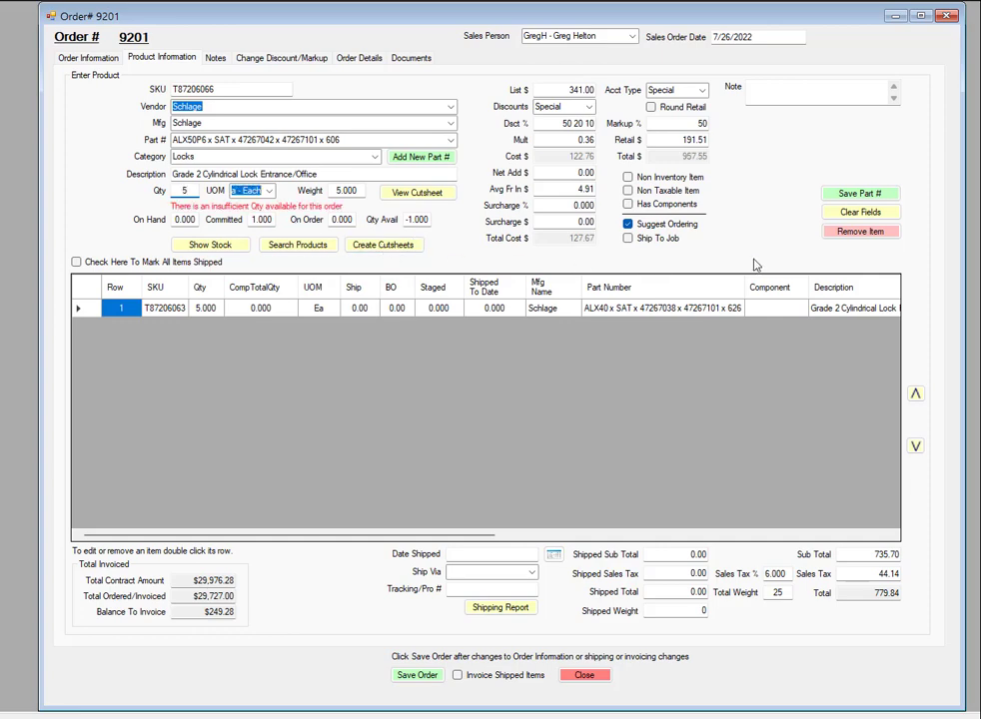
click(848, 195)
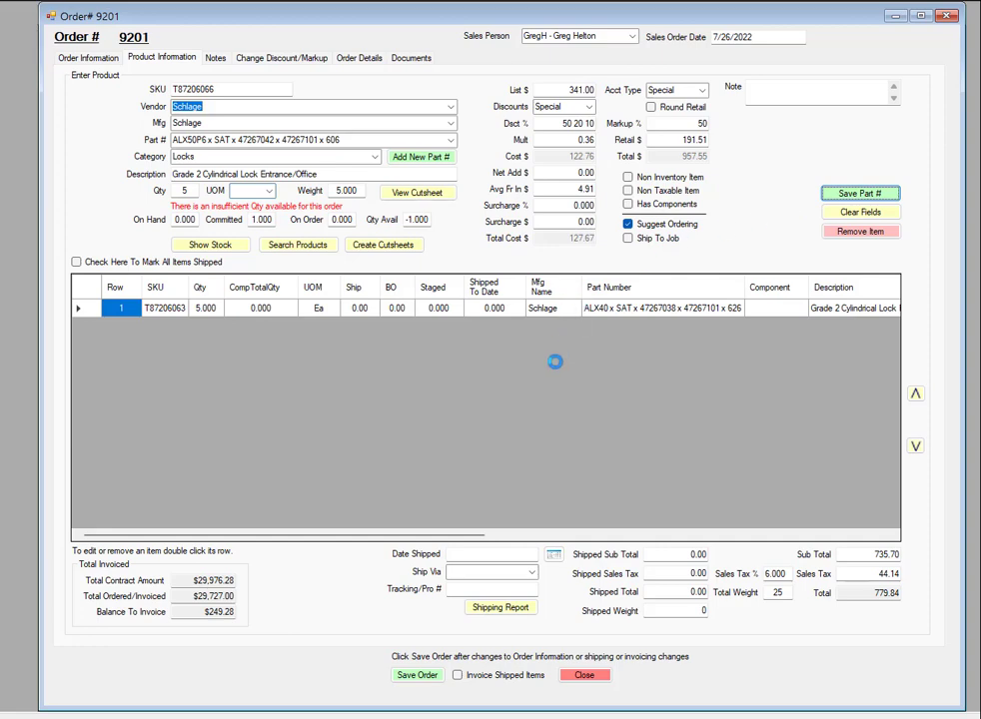
Add the Schlage part L9010 x 02B x 10-072 x 630 with quantity 10 and save it to the order
click(449, 142)
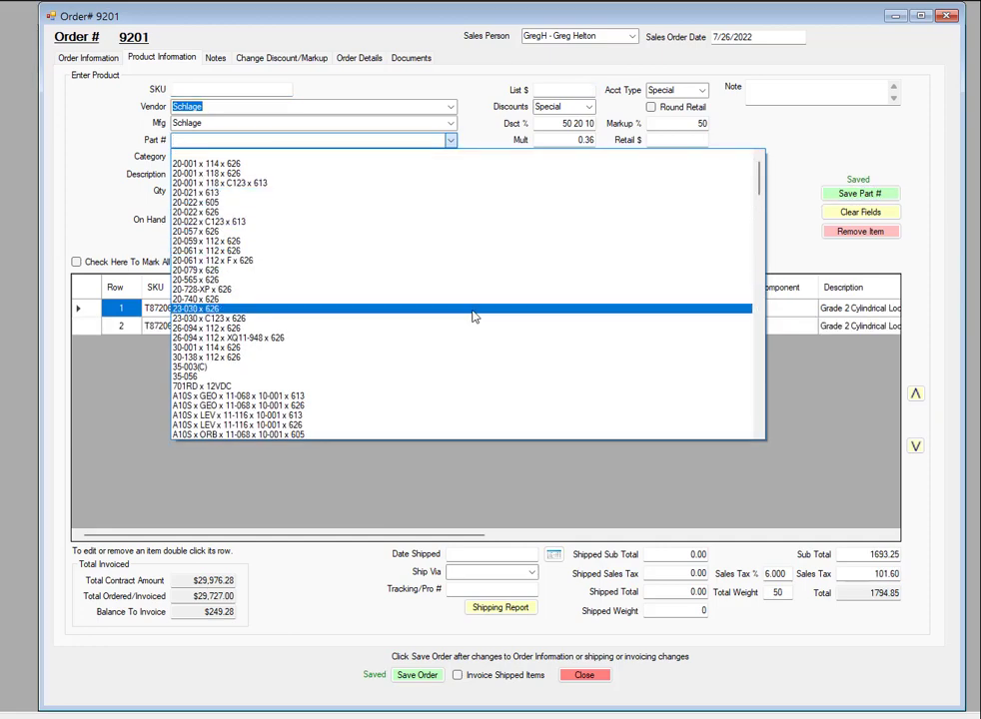
scroll(472, 312, down, 5)
click(227, 405)
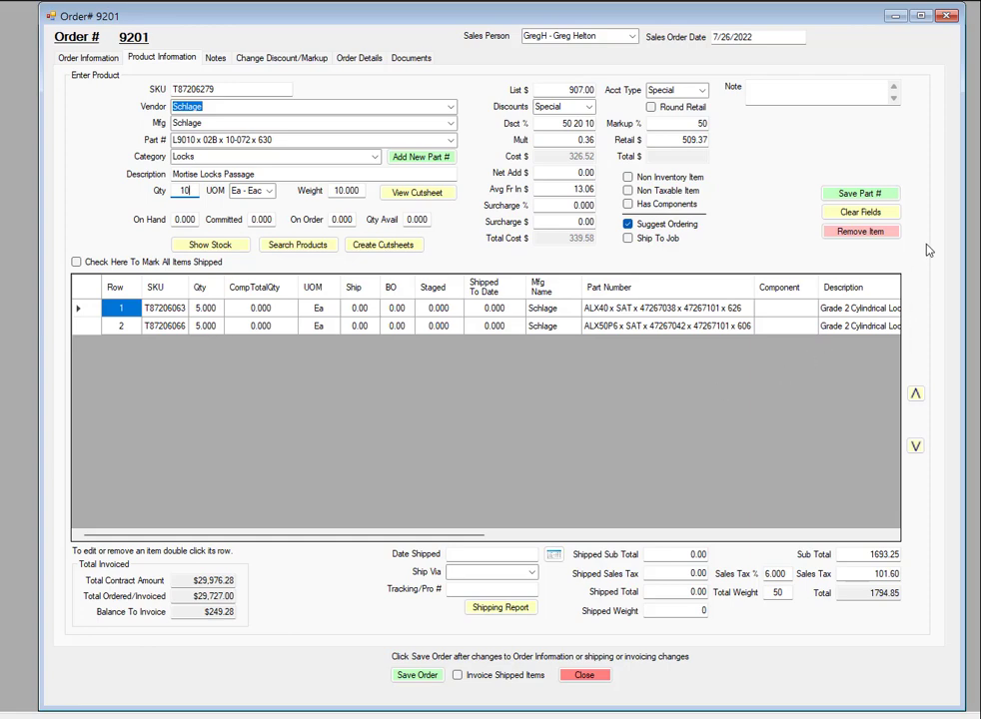
click(867, 194)
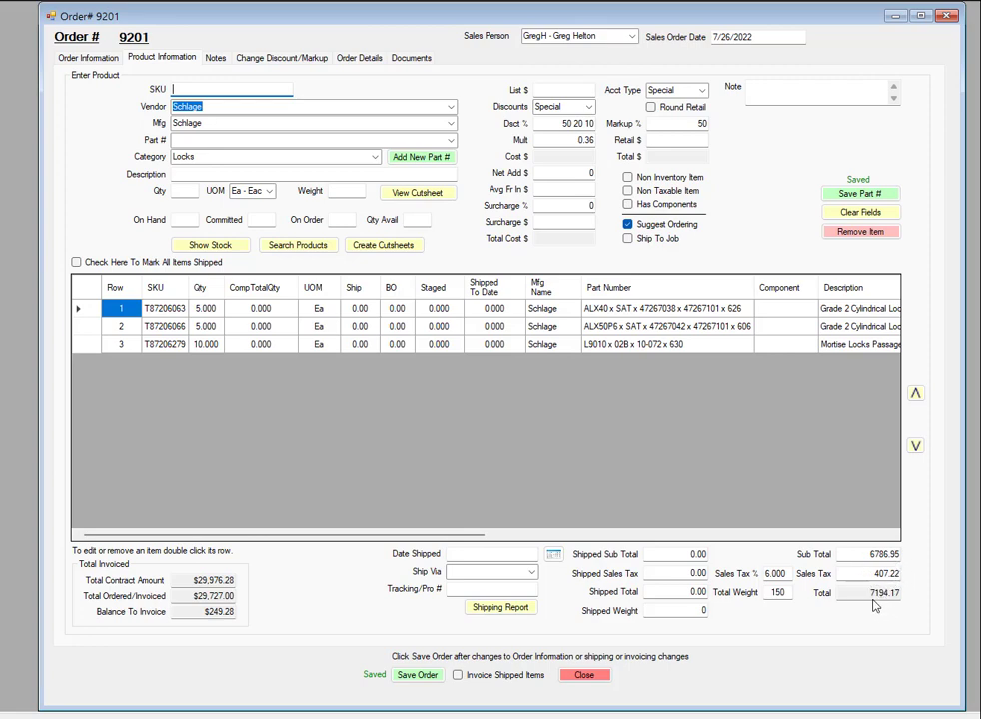
Review the order's customer, ship-to and tax information and return to the product entry
click(70, 56)
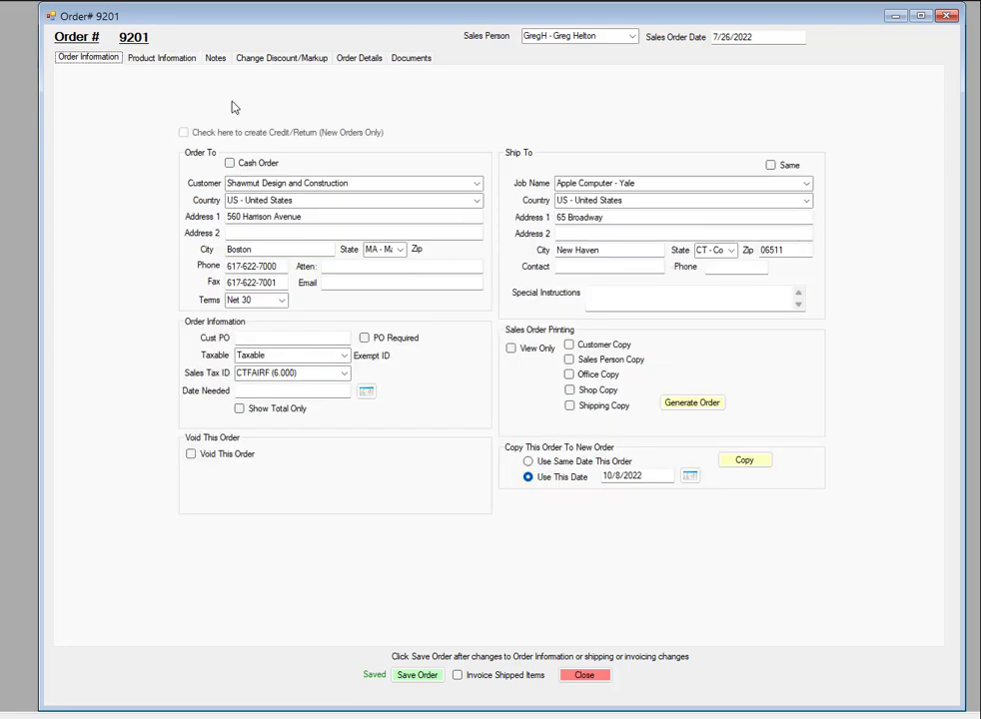
click(163, 58)
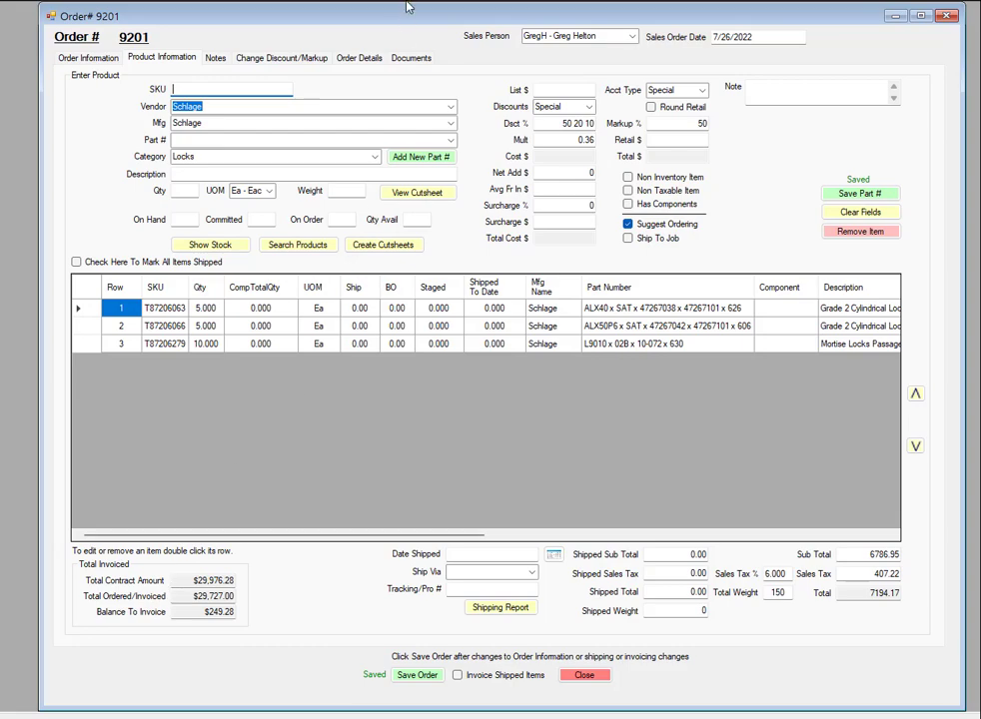
Look at the program list and the TOAD main menu, minimize the TOAD window and return to the order
drag(403, 19, 397, 175)
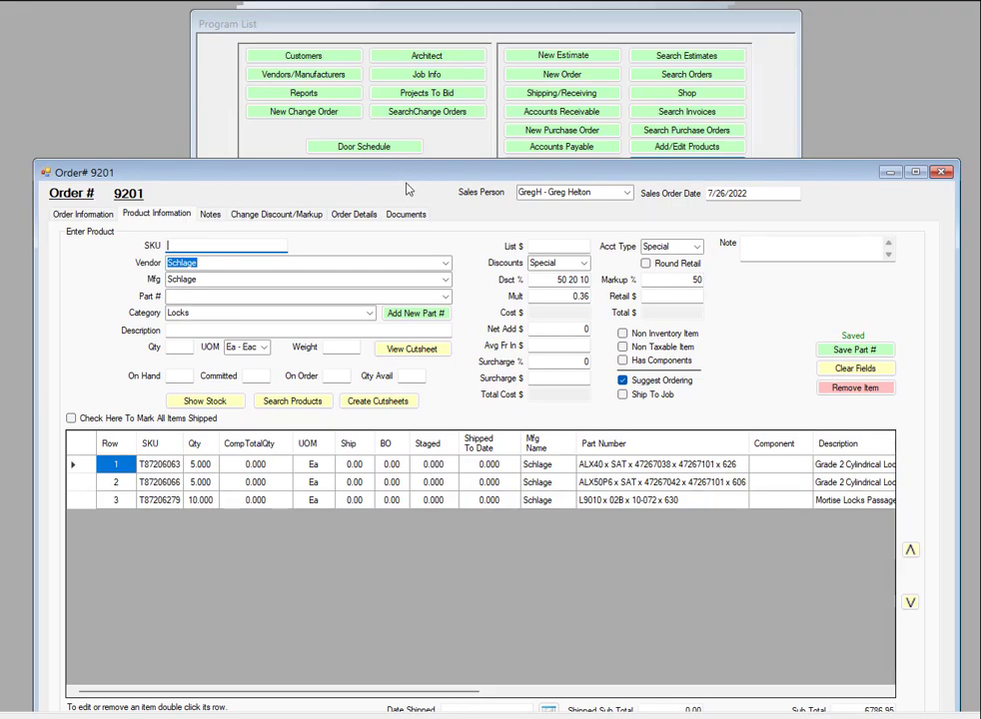
drag(403, 179, 405, 17)
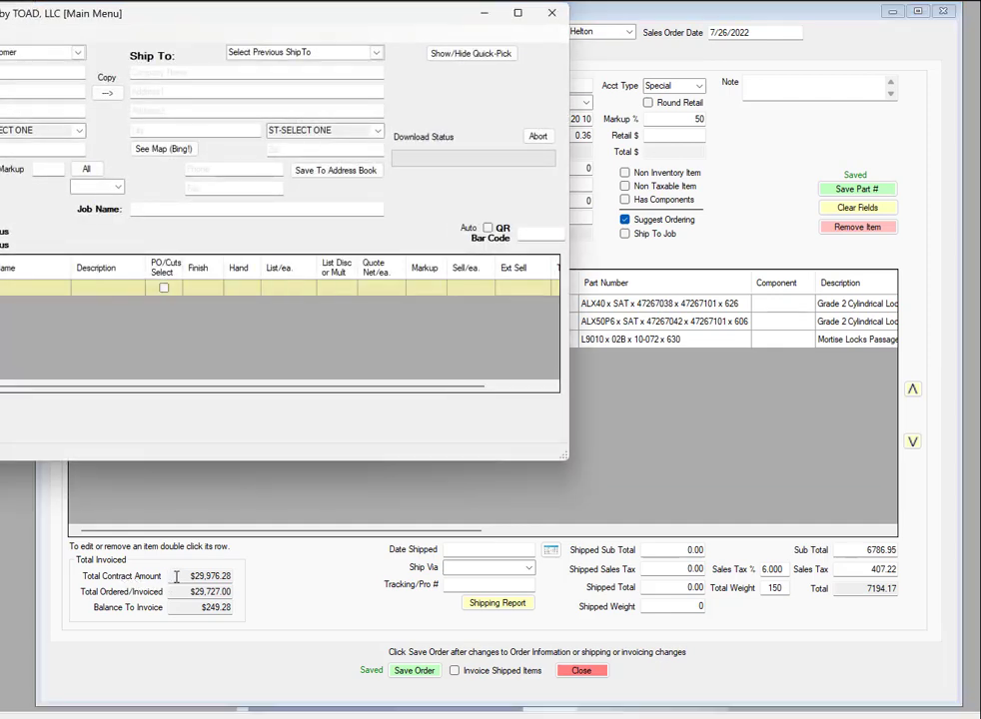
click(486, 15)
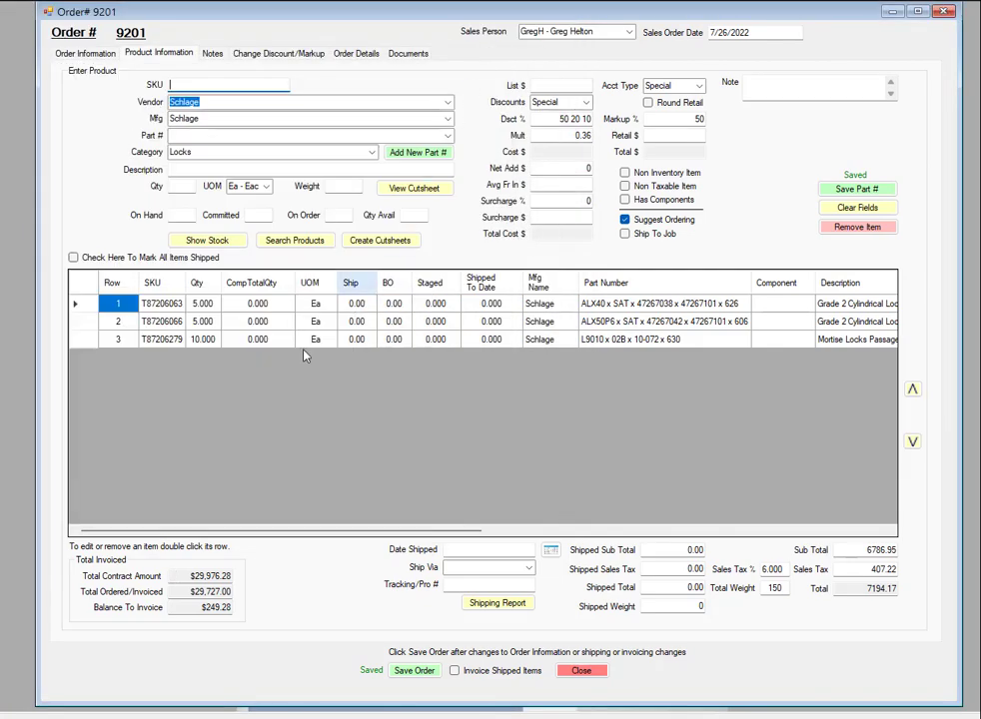